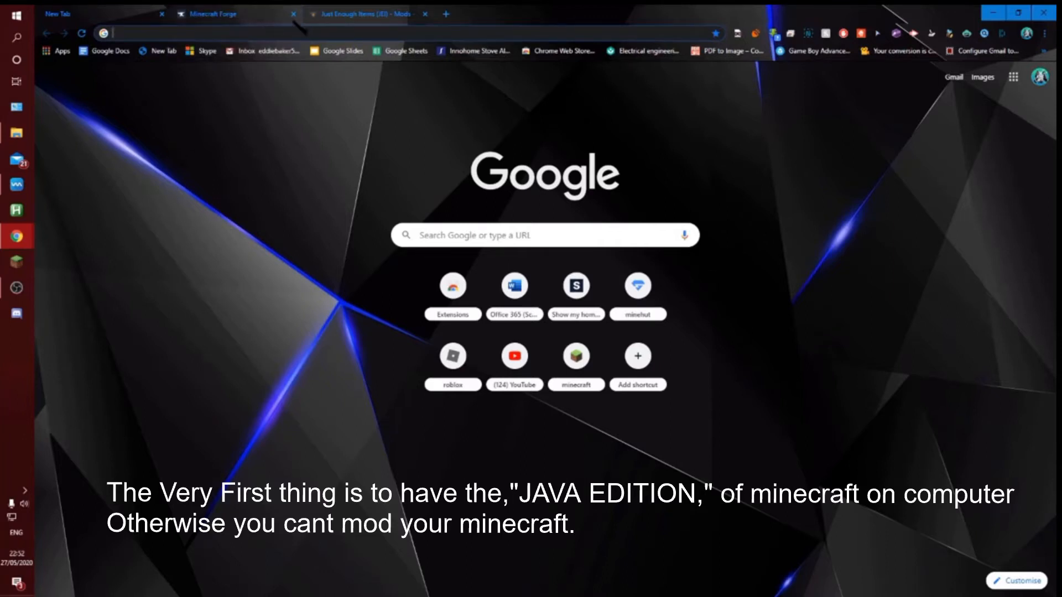
- Look over the Minecraft Forge downloads page and the Just Enough Items mod page, collapsing Forge's 1.15 version list
click(248, 9)
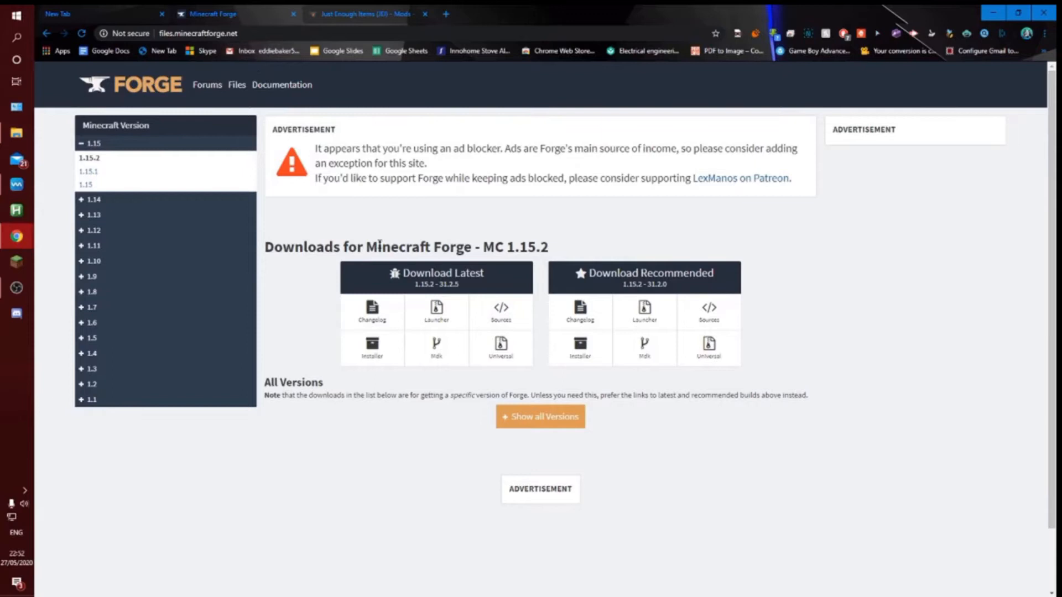
drag(439, 244, 479, 248)
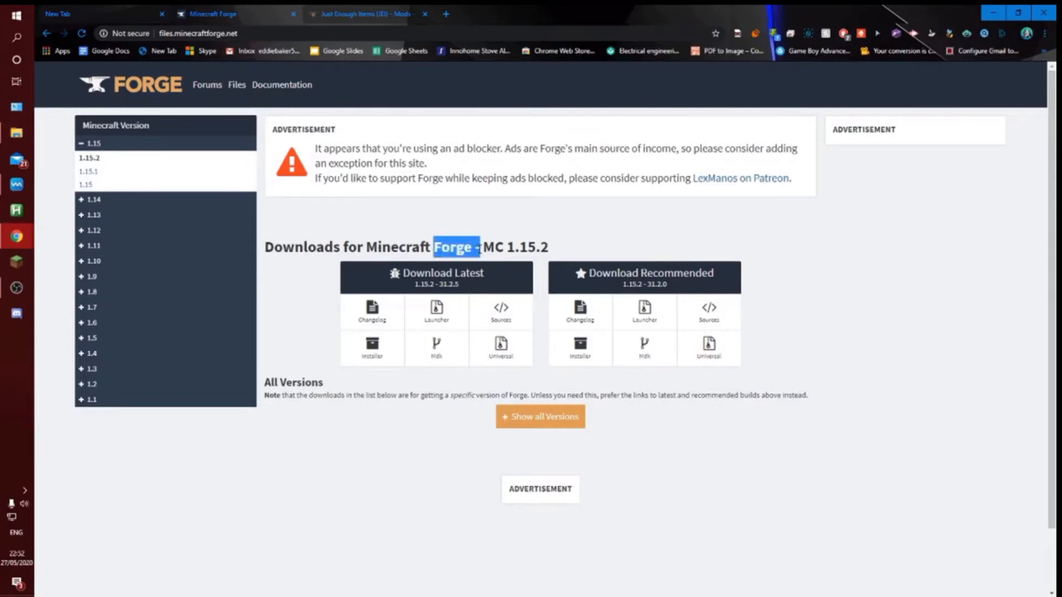
click(520, 211)
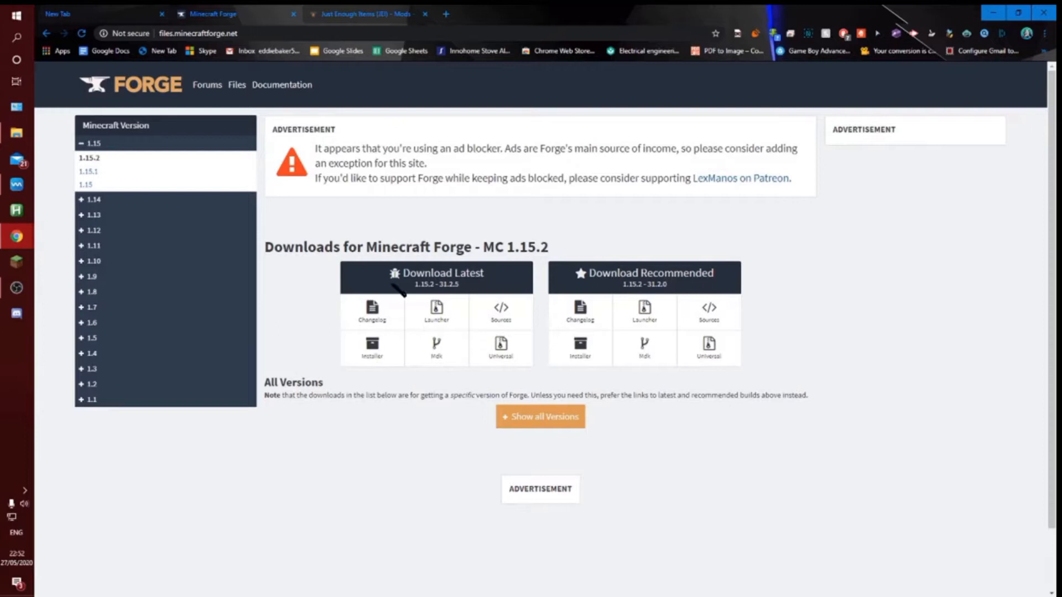
click(86, 145)
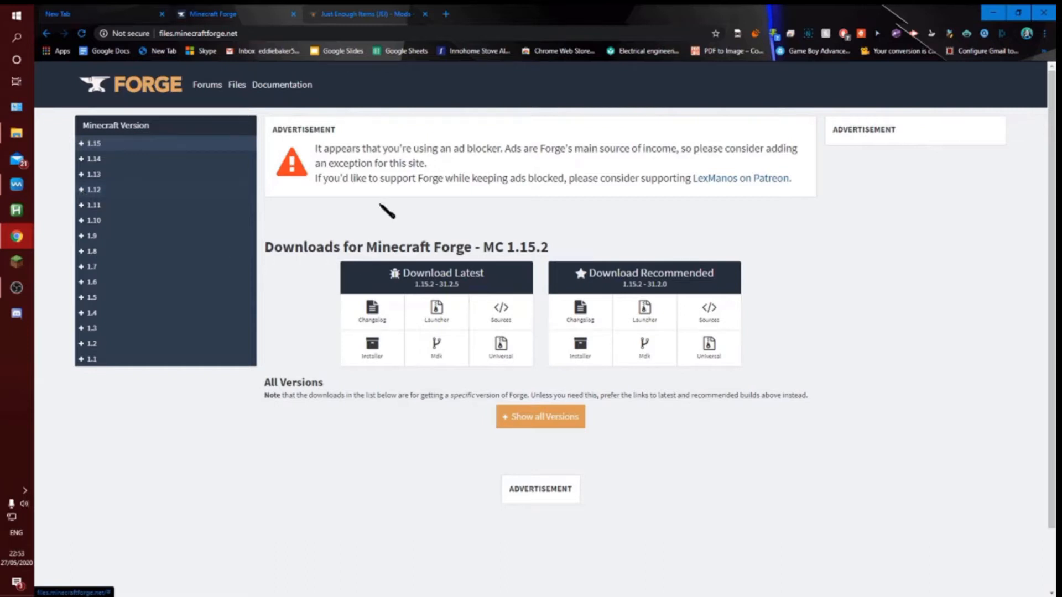
click(355, 14)
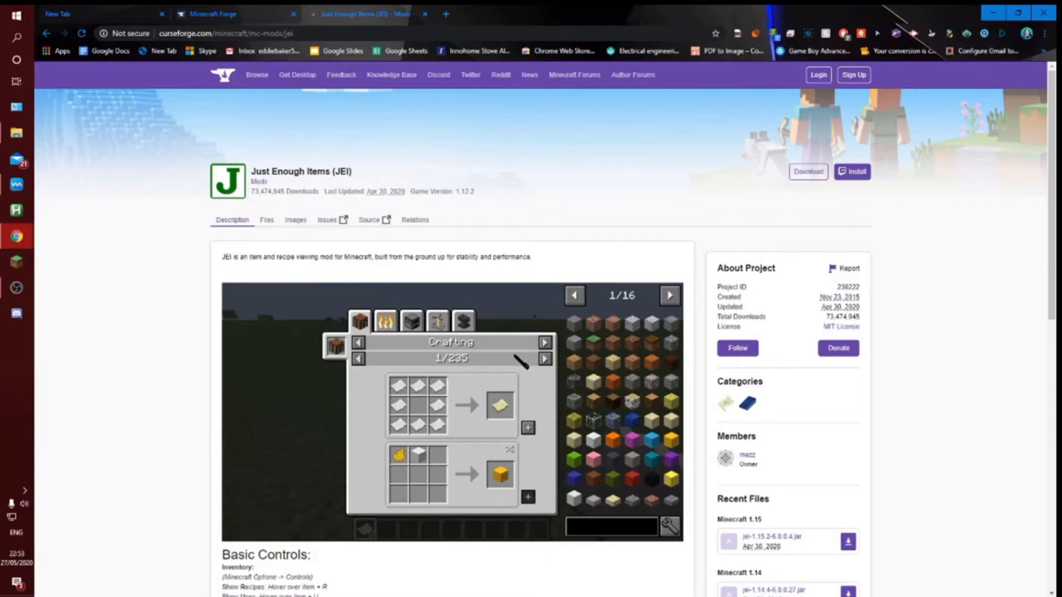
click(244, 12)
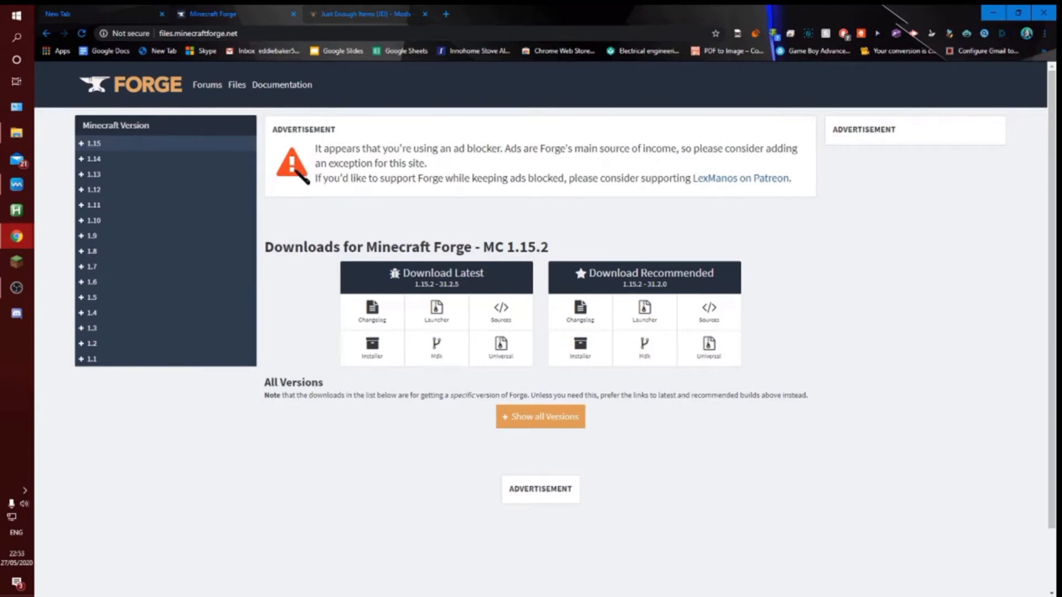
click(345, 15)
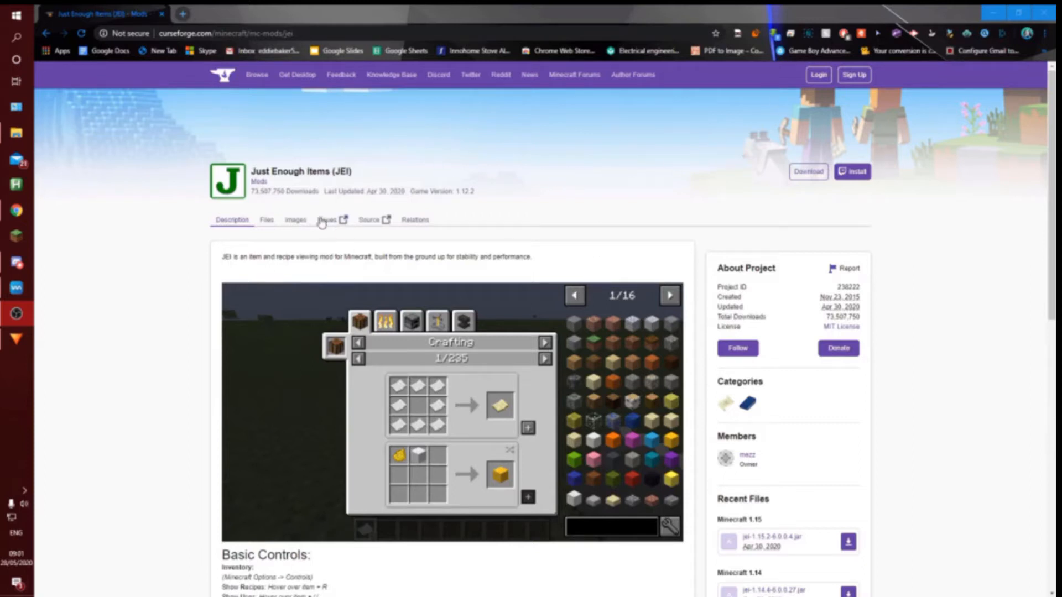
- Open the Just Enough Items file list and examine the game versions of its recent files
click(267, 220)
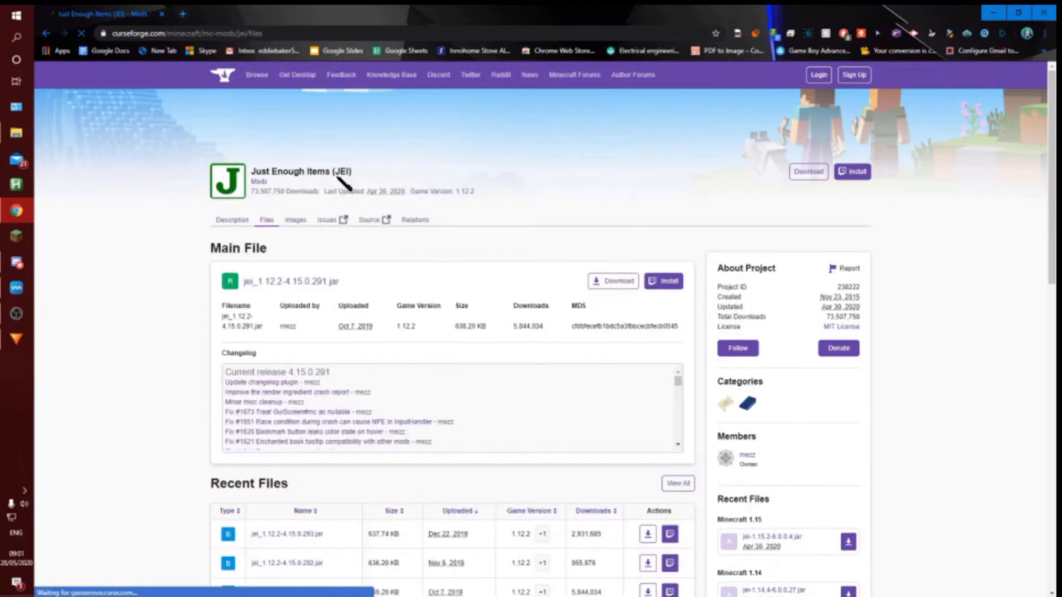
scroll(342, 183, down, 4)
scroll(339, 178, down, 3)
scroll(553, 299, down, 3)
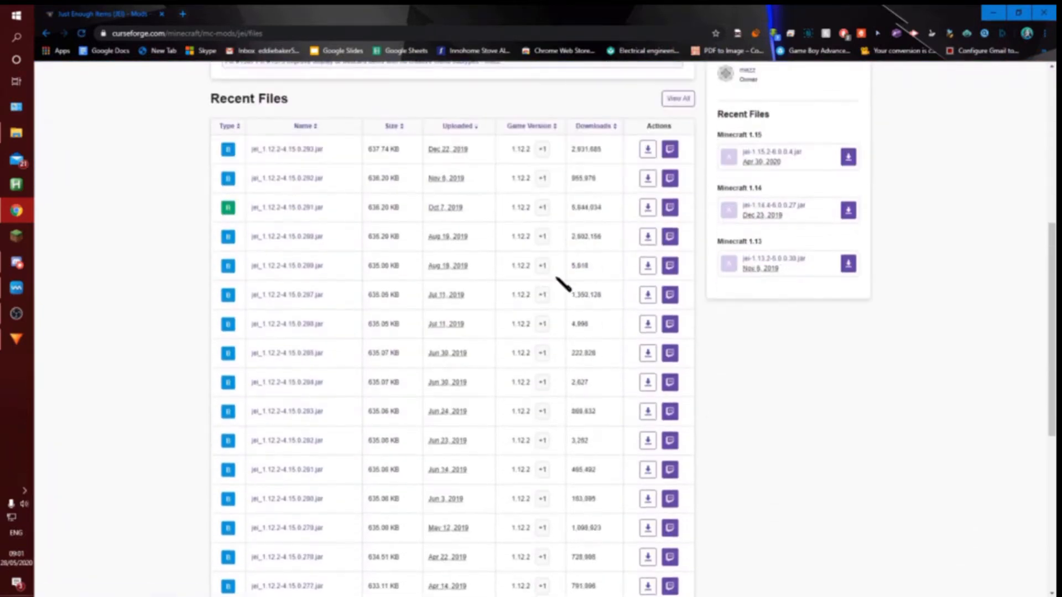
scroll(528, 182, down, 6)
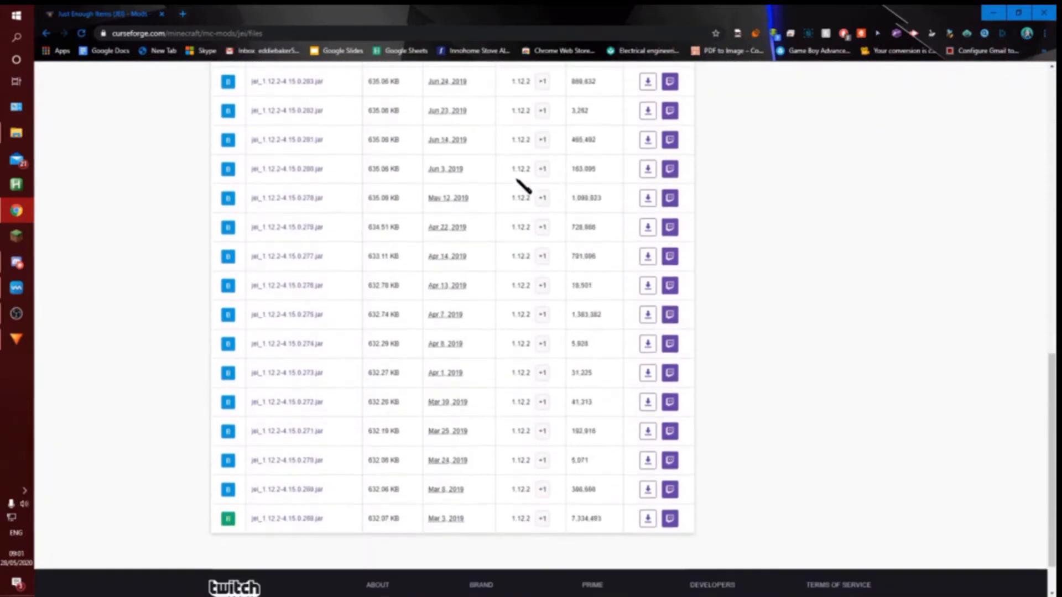
scroll(522, 188, down, 2)
drag(513, 463, 529, 416)
click(515, 432)
scroll(523, 415, up, 4)
scroll(530, 421, up, 7)
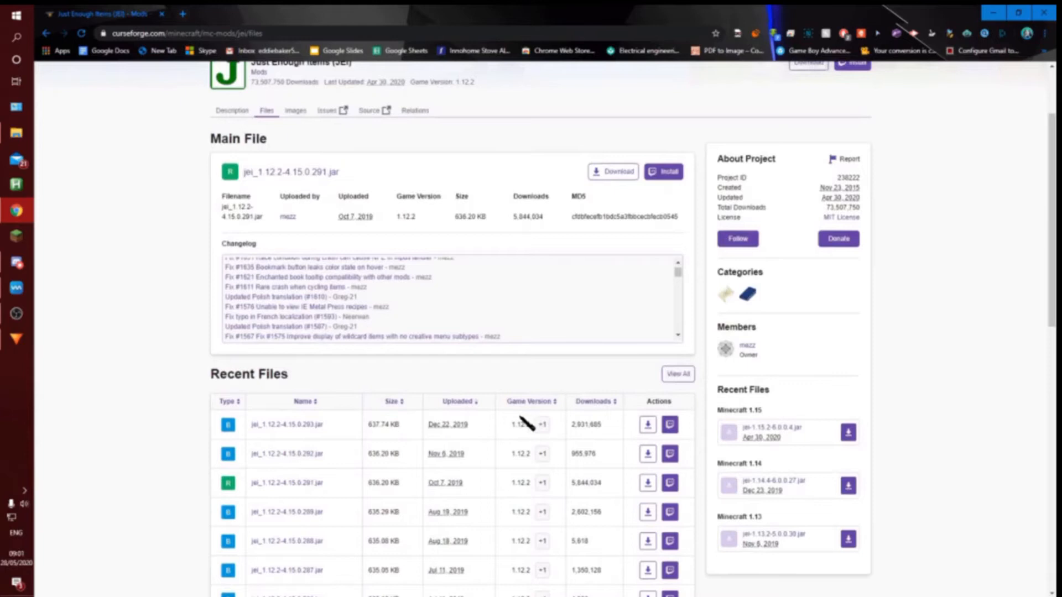
scroll(394, 439, down, 3)
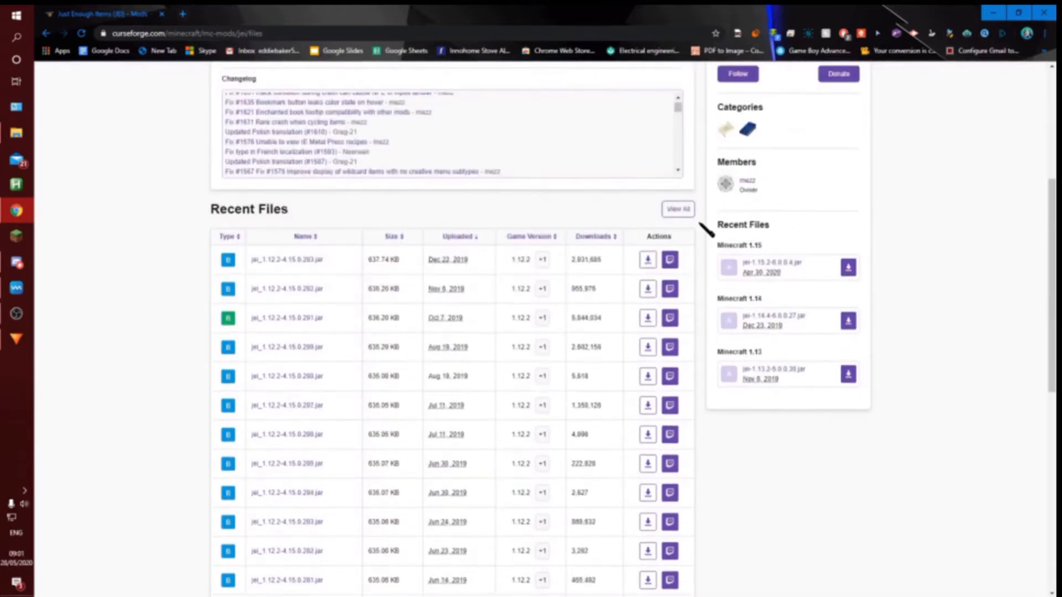
- Show all Just Enough Items files and look through the Minecraft version each one supports
click(684, 215)
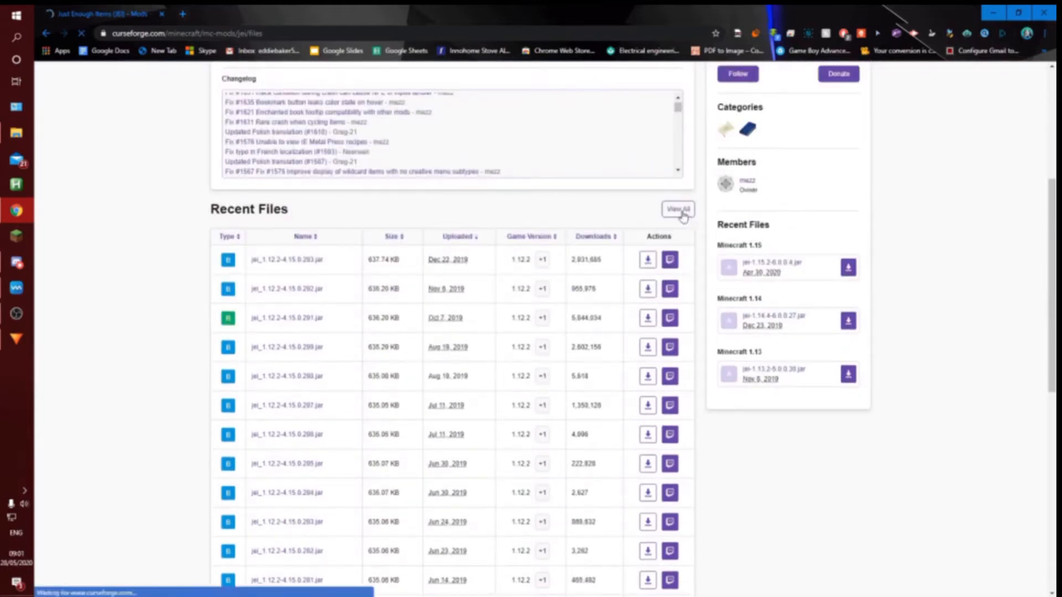
scroll(644, 392, down, 3)
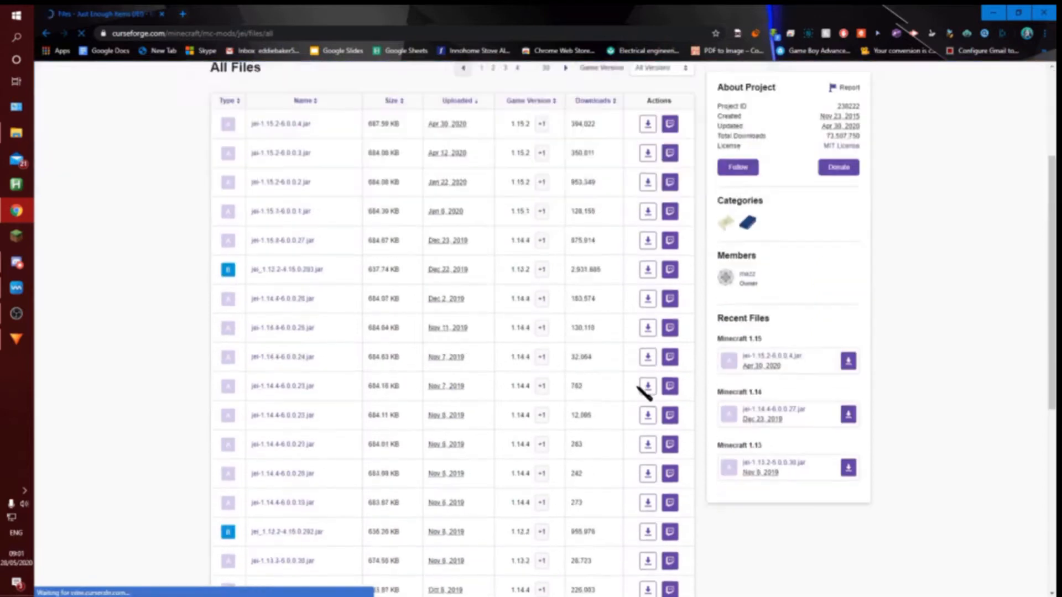
scroll(636, 394, down, 5)
scroll(630, 400, up, 8)
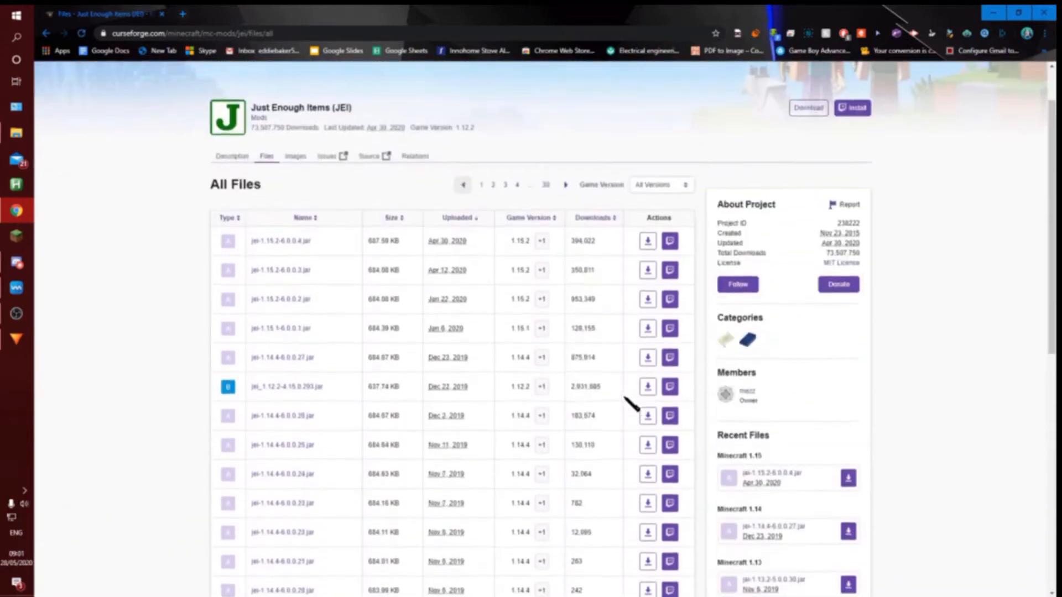
scroll(631, 406, up, 1)
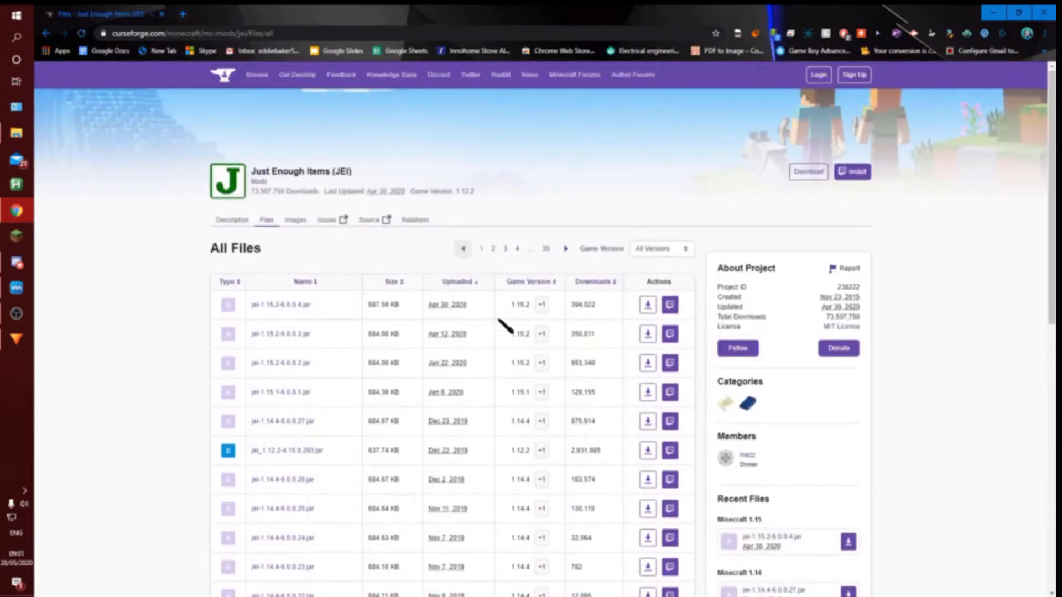
drag(514, 305, 533, 304)
click(519, 309)
scroll(558, 298, down, 3)
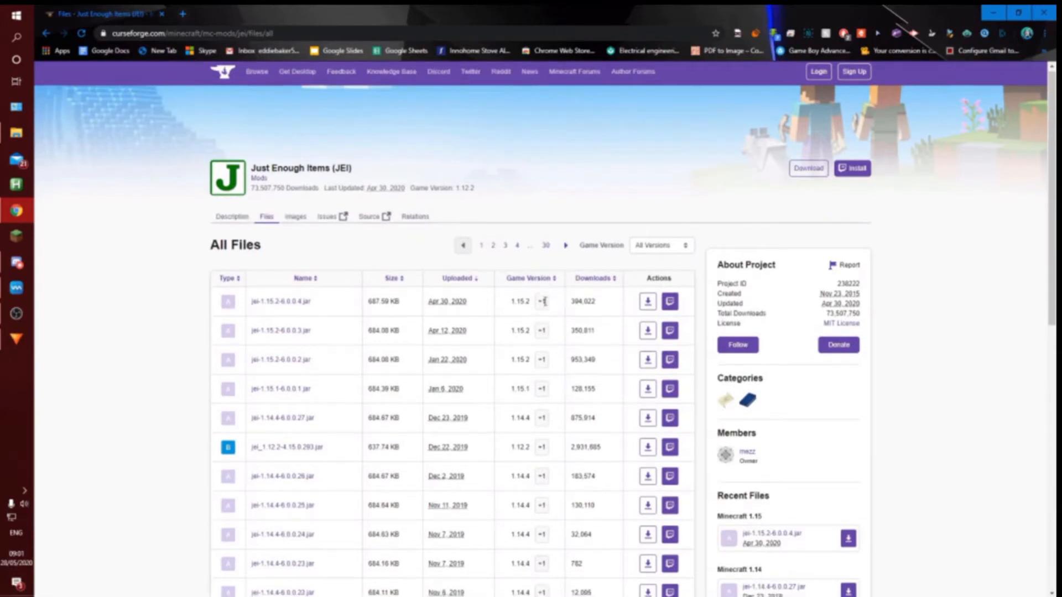
scroll(575, 310, up, 3)
scroll(570, 407, down, 10)
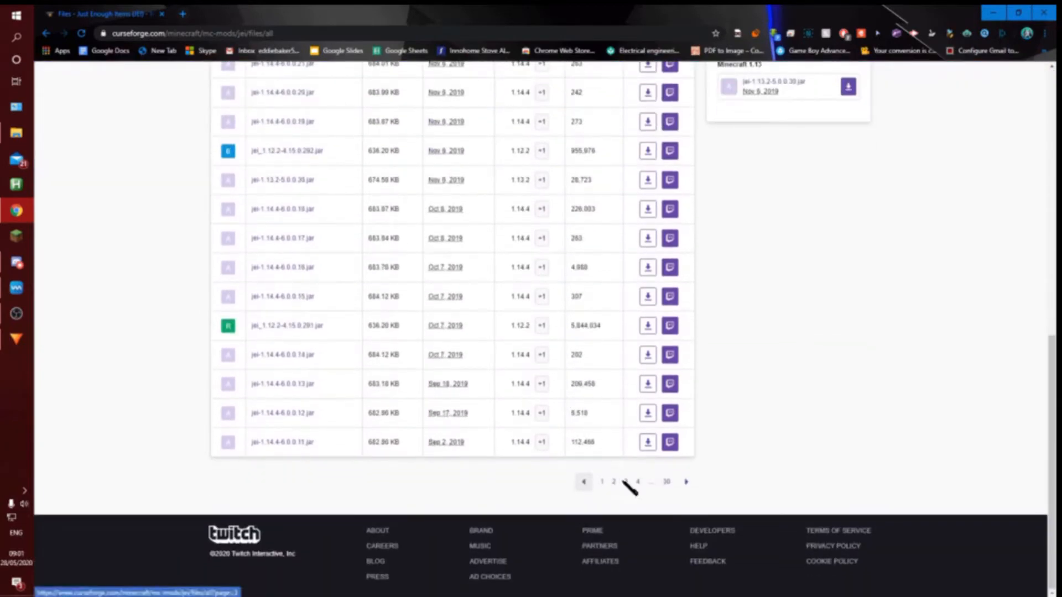
scroll(612, 476, up, 10)
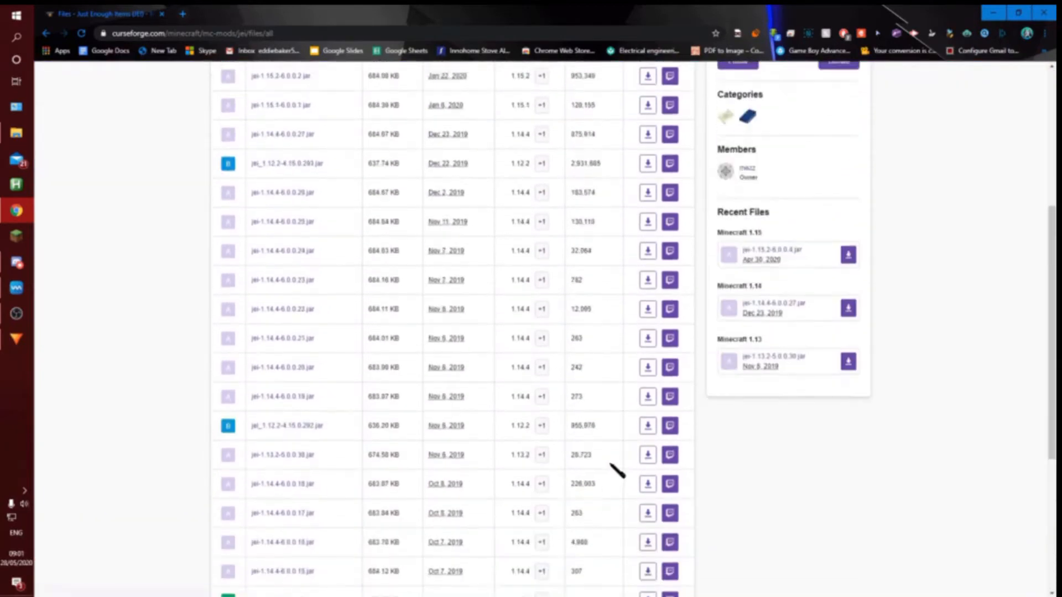
scroll(457, 313, down, 3)
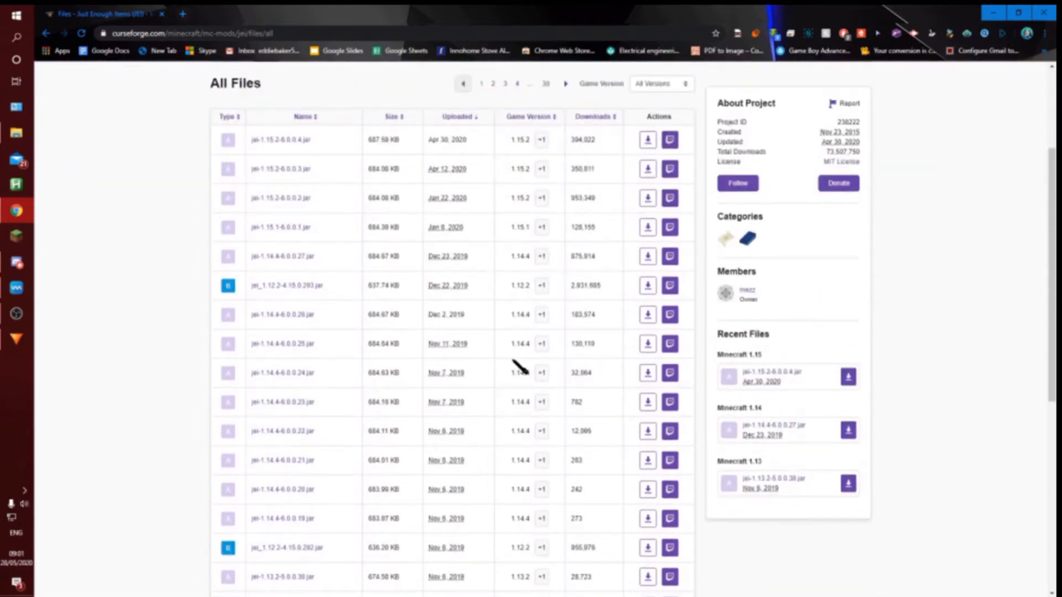
scroll(516, 362, down, 4)
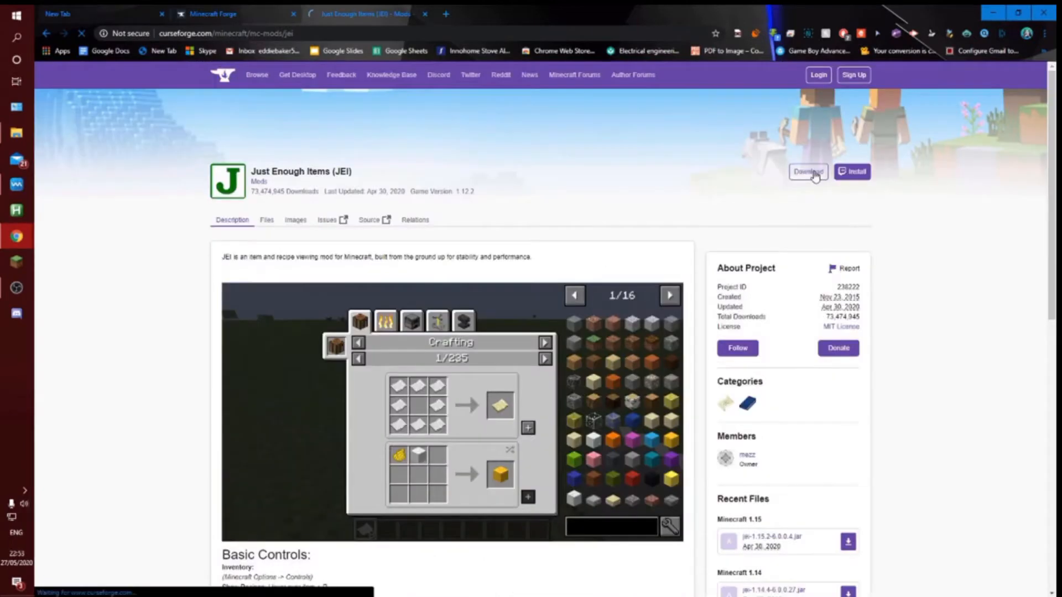
- Download the Just Enough Items mod from its project page and keep the flagged jar file
click(813, 171)
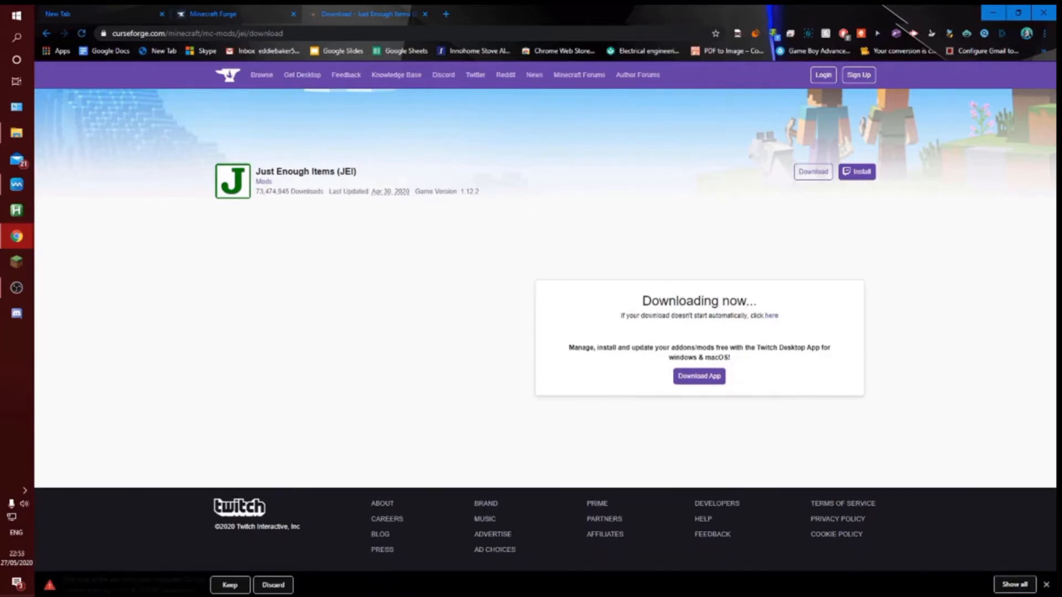
click(230, 585)
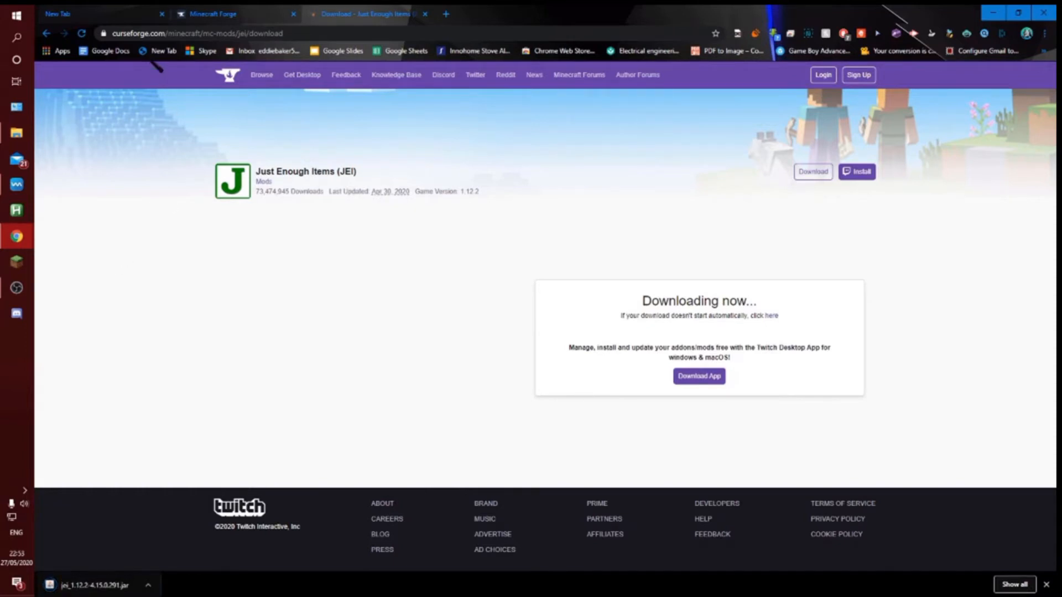
drag(113, 34, 166, 34)
click(149, 174)
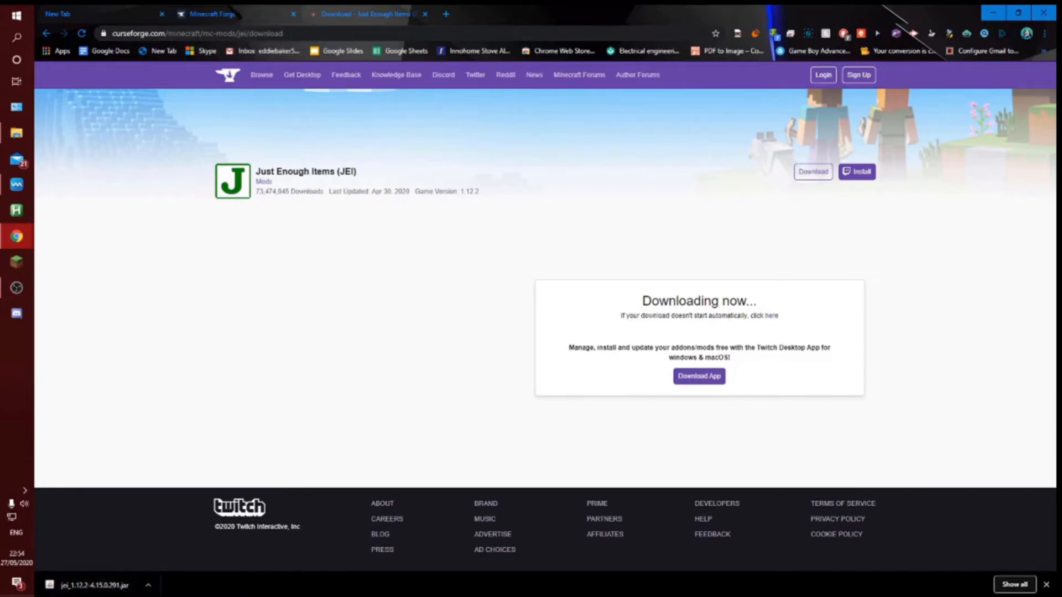
- Expand the 1.12 releases on the Forge downloads page and compare them with the game version of the Just Enough Items mod
click(235, 14)
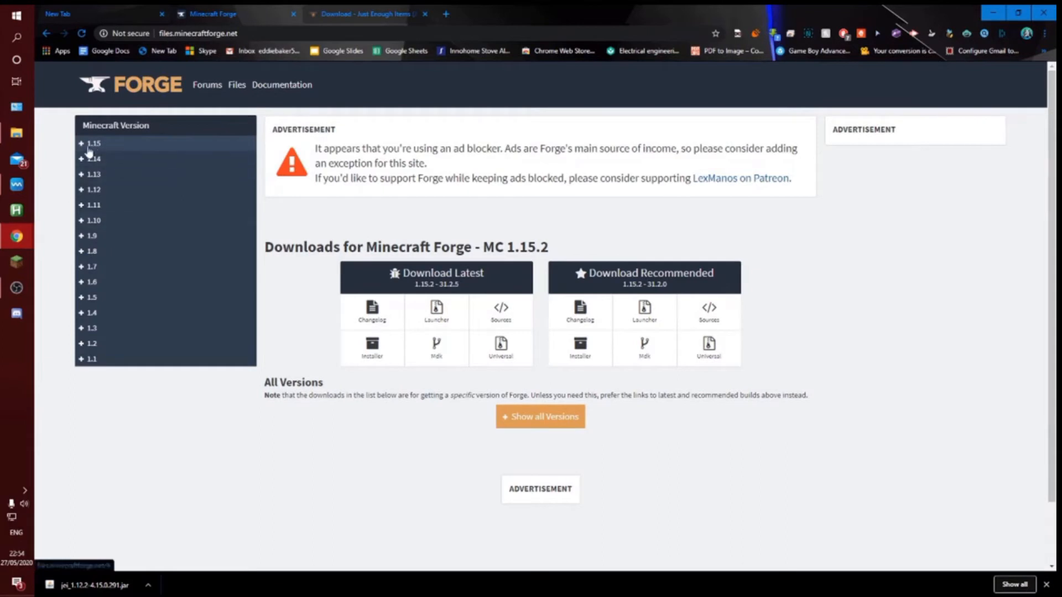
click(81, 190)
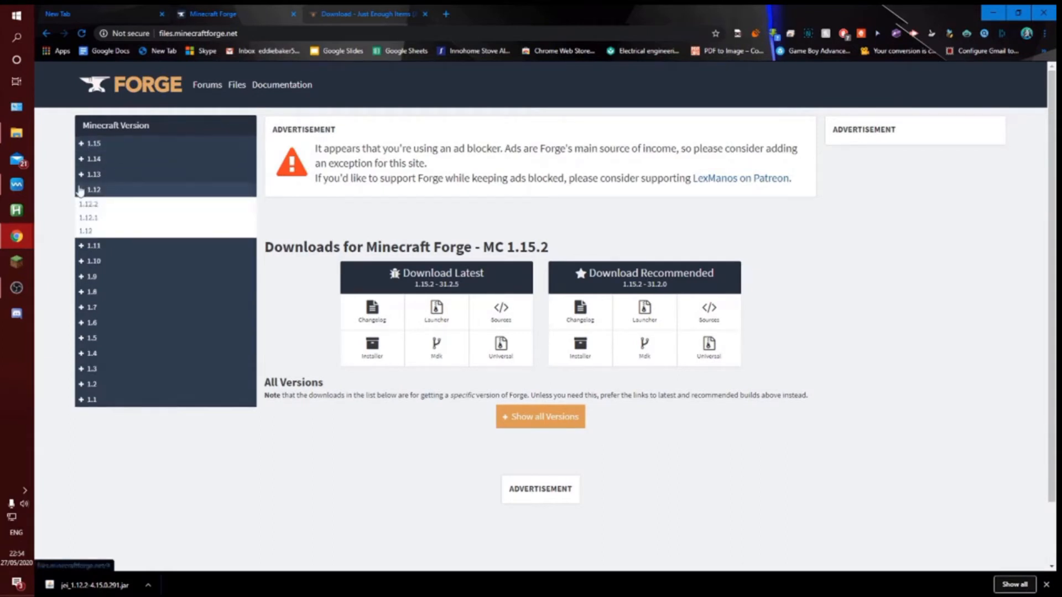
click(349, 13)
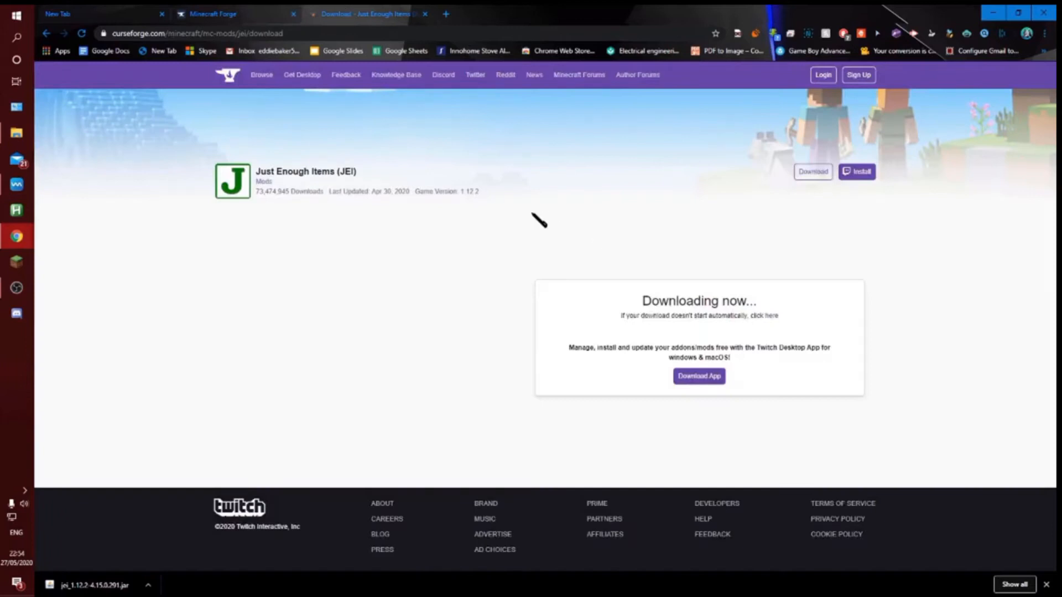
drag(486, 190, 466, 191)
click(466, 194)
drag(488, 199, 459, 192)
click(480, 208)
click(247, 14)
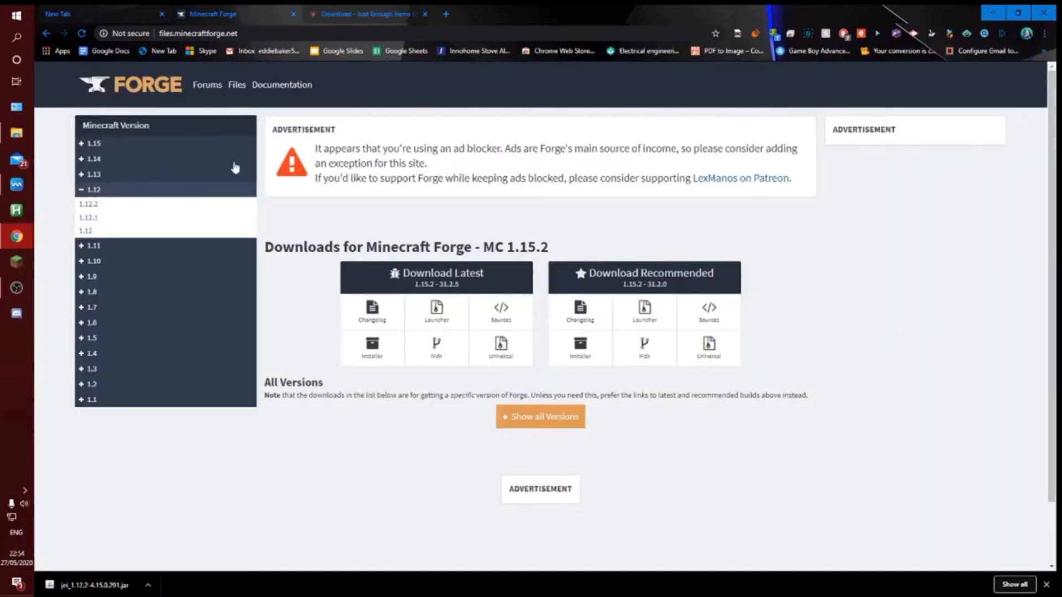
click(332, 14)
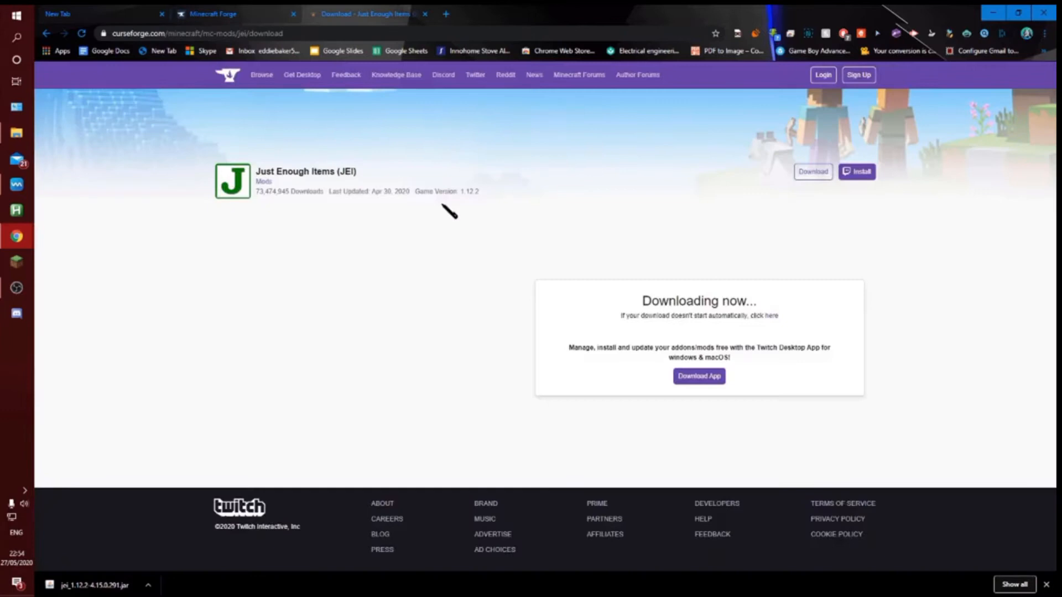
click(248, 13)
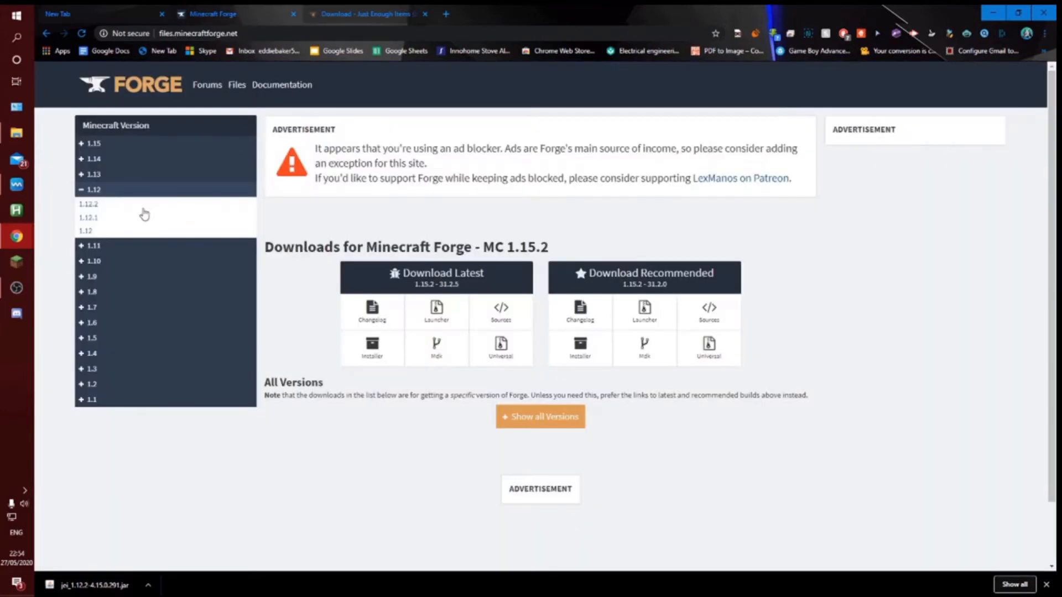
- Download the recommended Forge installer for Minecraft 1.12.2, blocking the ad page's notifications, skipping the advertisement and keeping the jar file
click(88, 207)
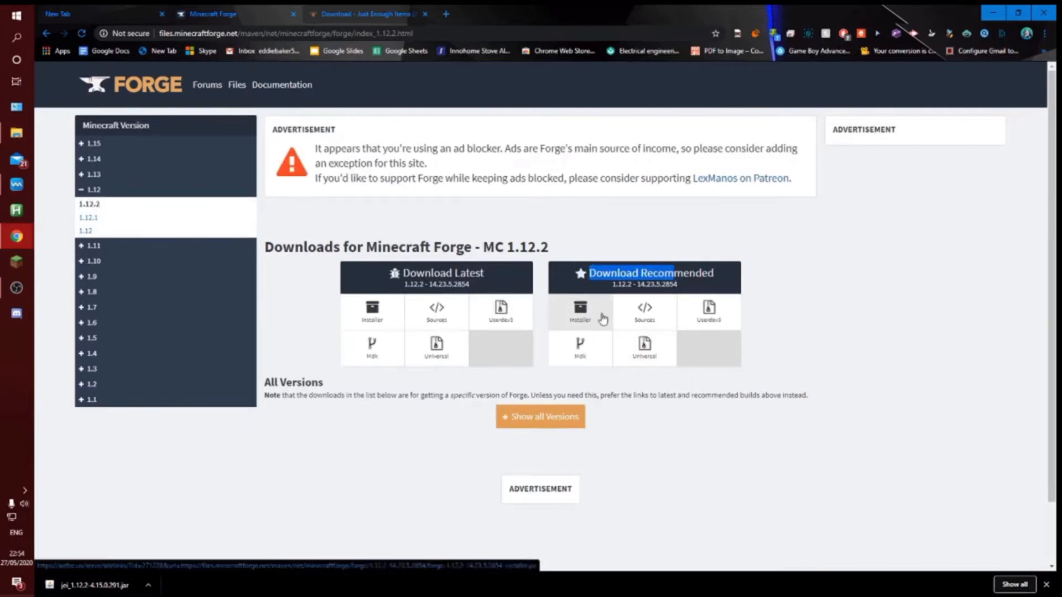
click(597, 323)
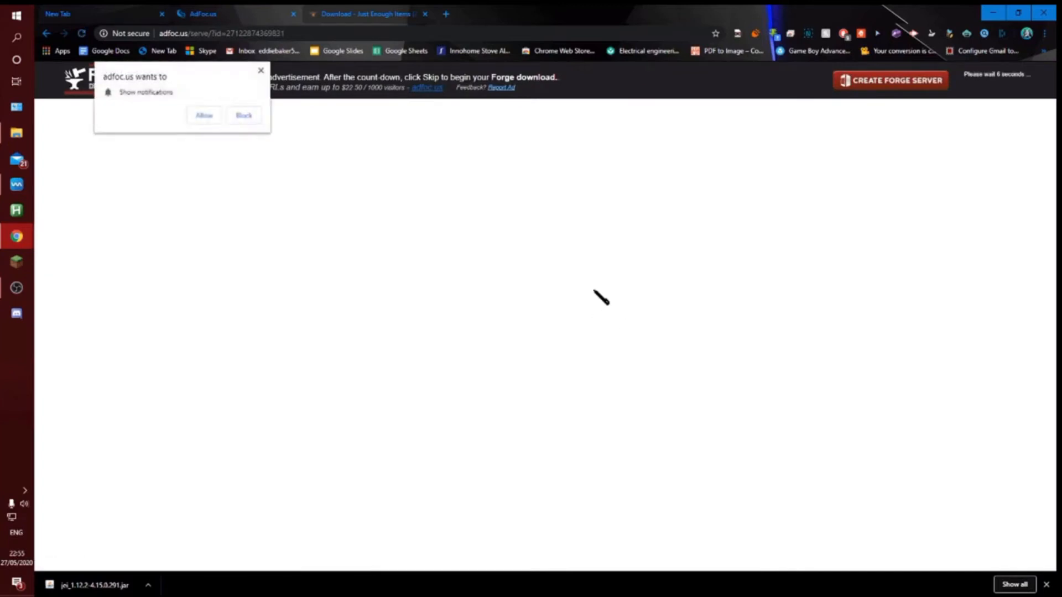
click(244, 116)
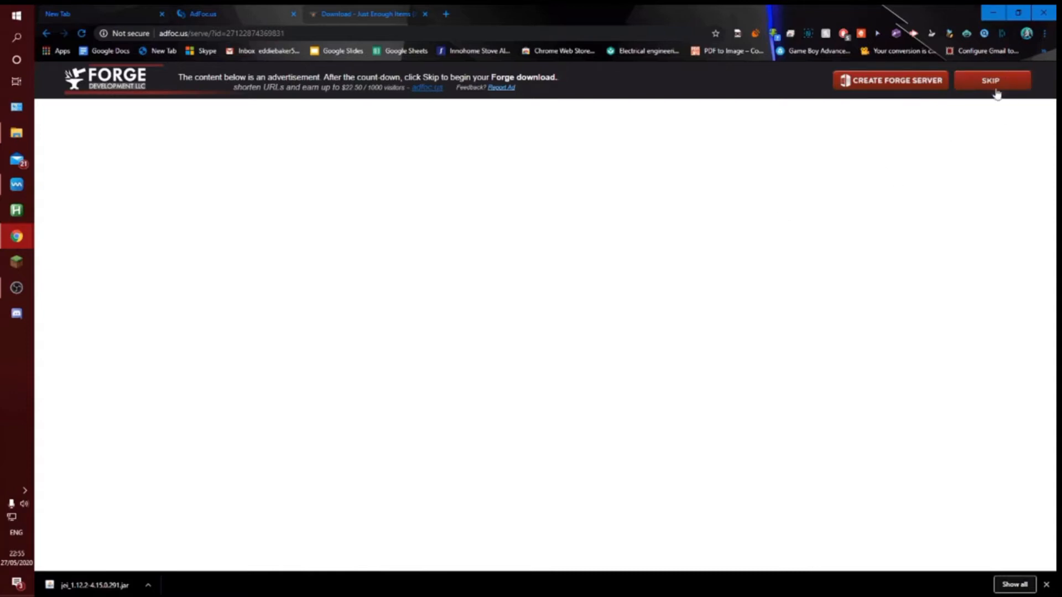
click(992, 87)
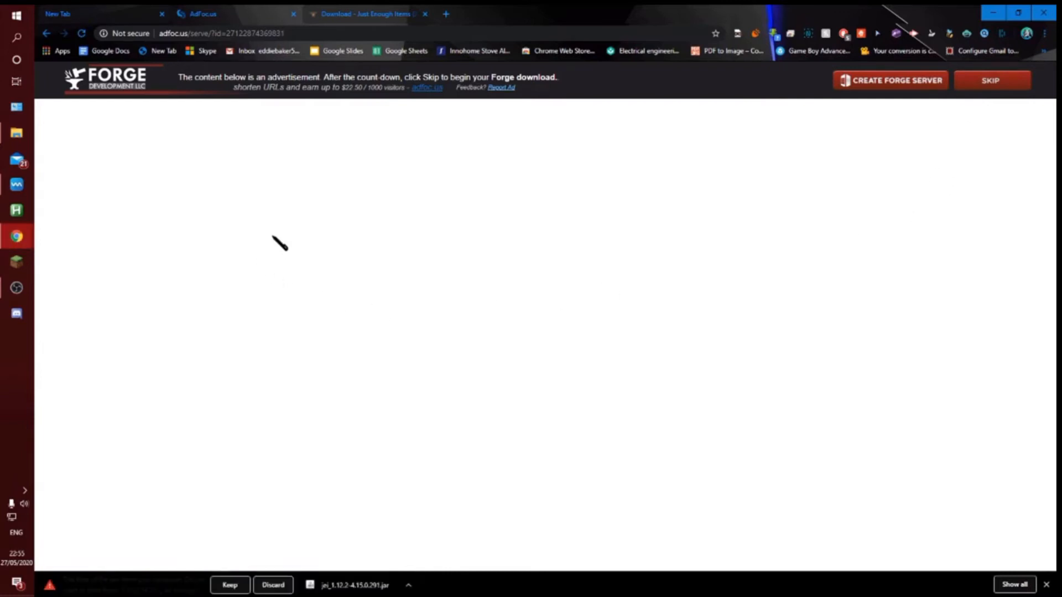
click(231, 585)
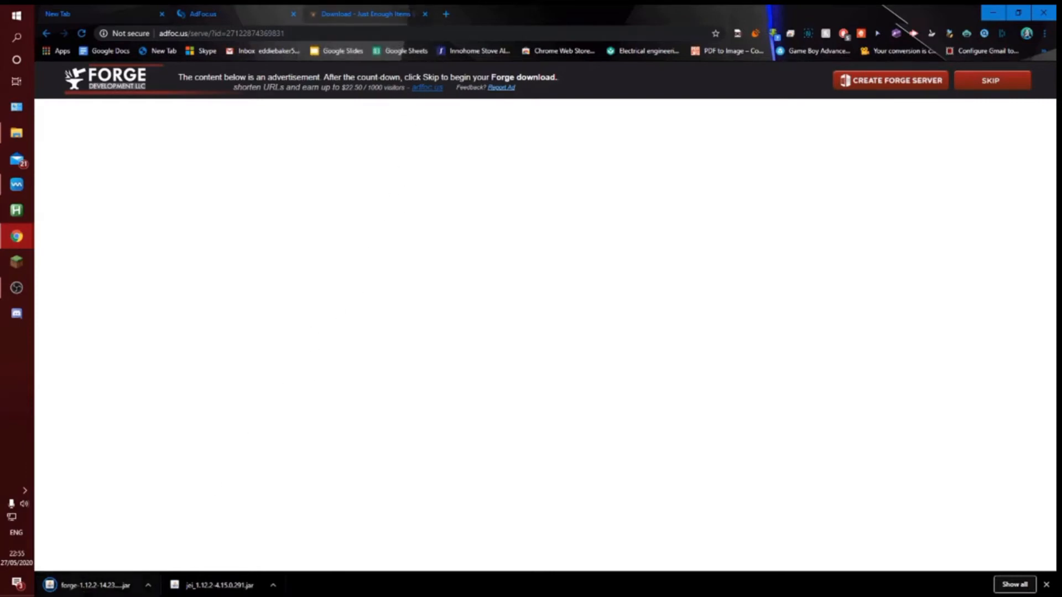
- Open the downloaded Forge 1.12.2 installer, cancel it without installing and close the advertisement page
click(87, 588)
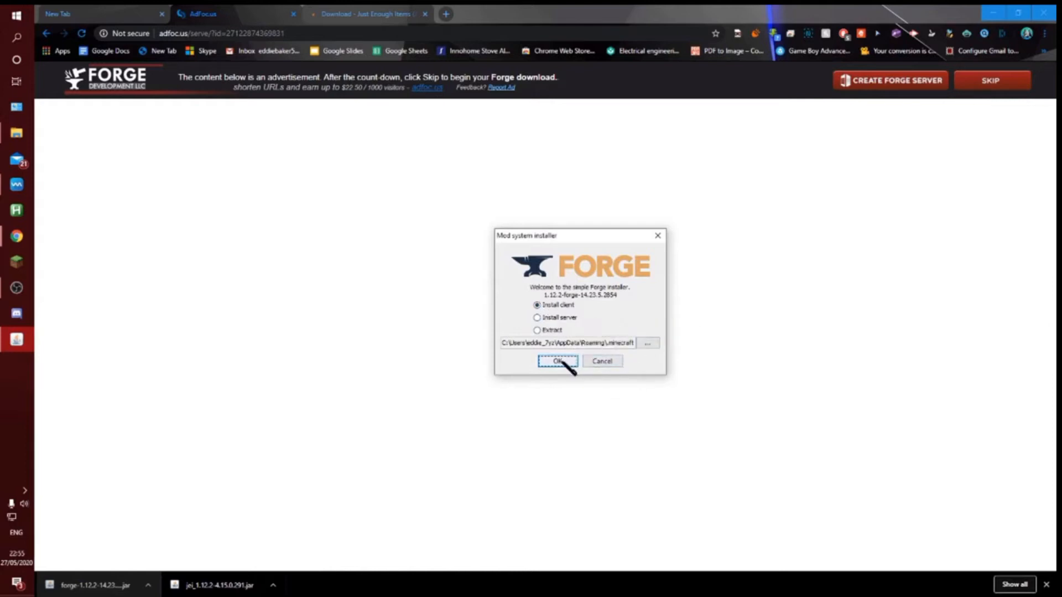
click(603, 361)
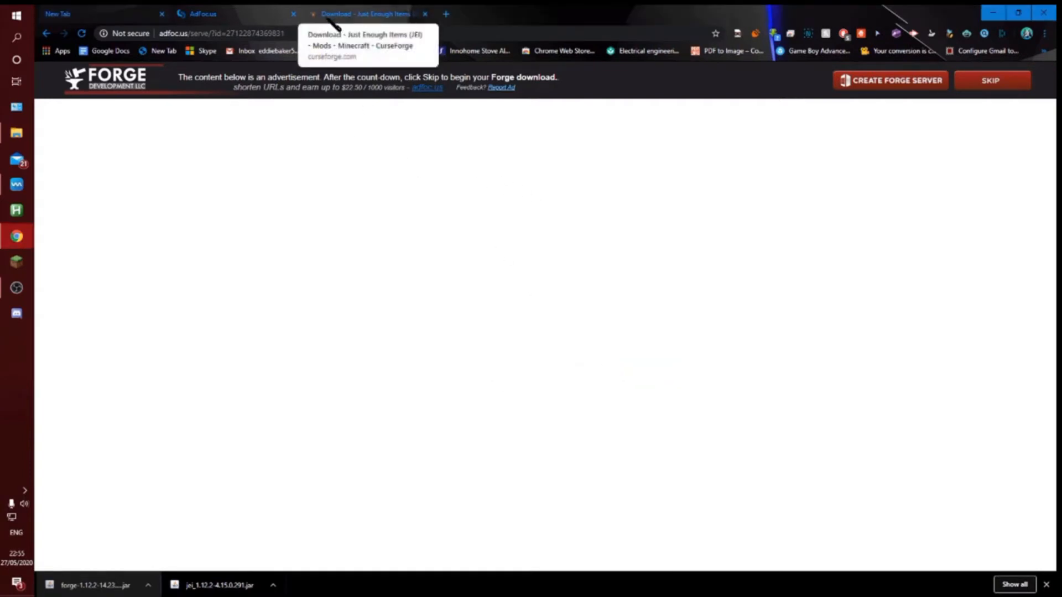
click(293, 14)
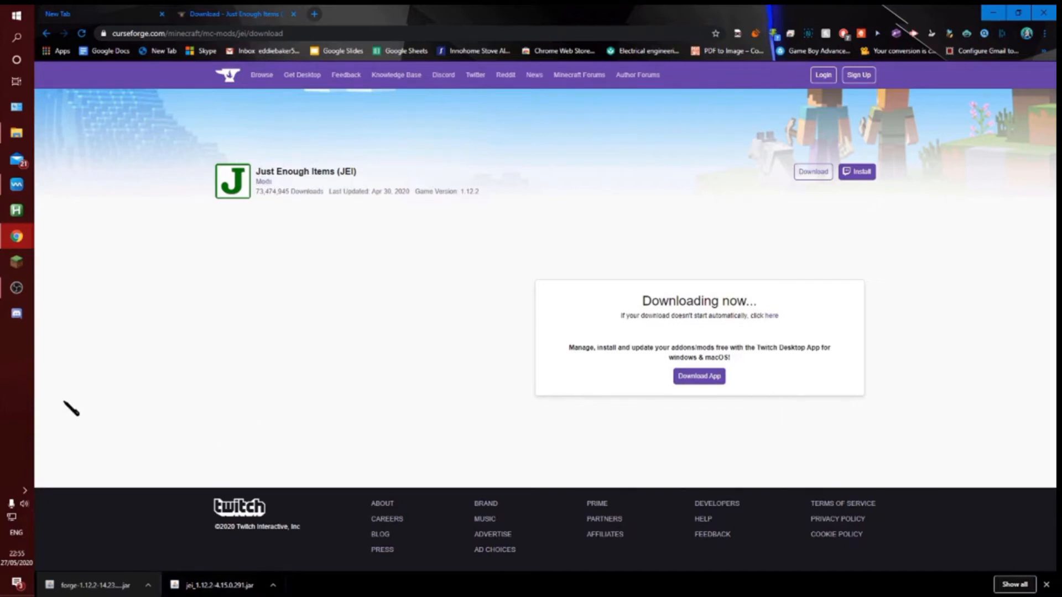
- Open File Explorer at the Desktop folder, check its list of pinned and frequent folders, and leave it
click(18, 135)
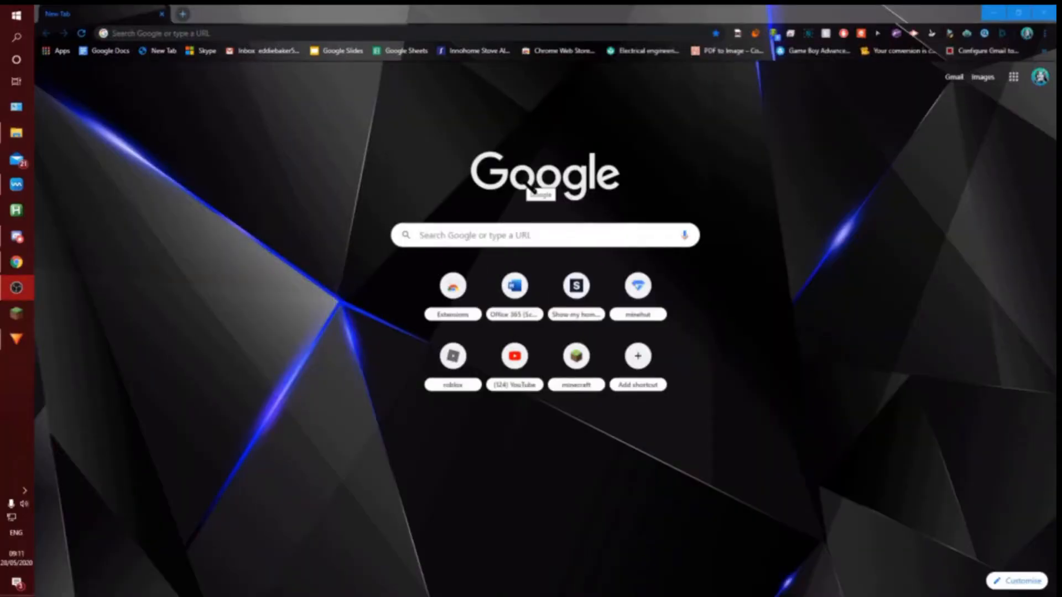
mouse_move(18, 133)
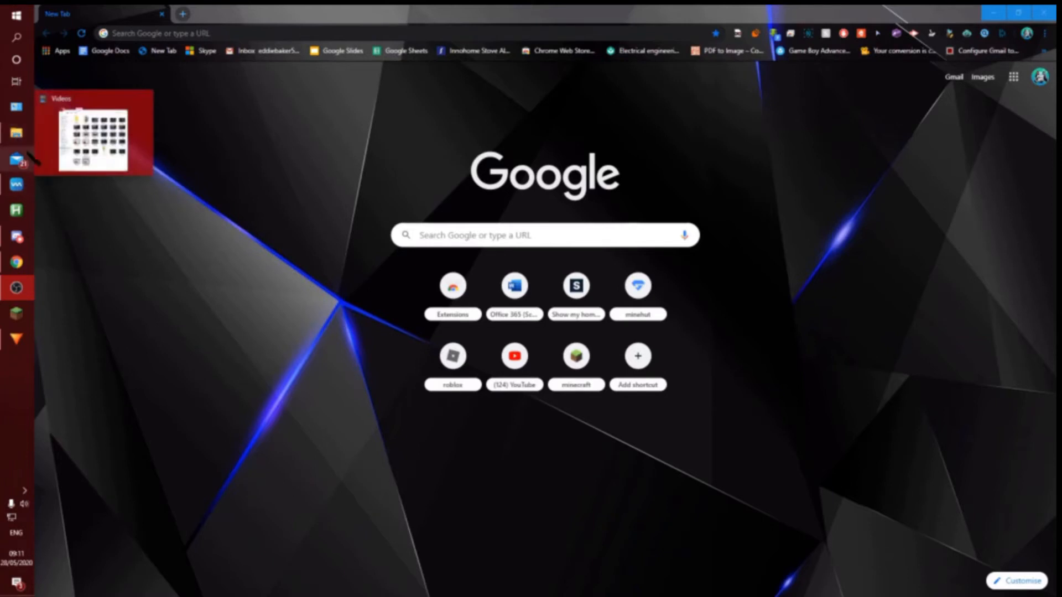
click(17, 131)
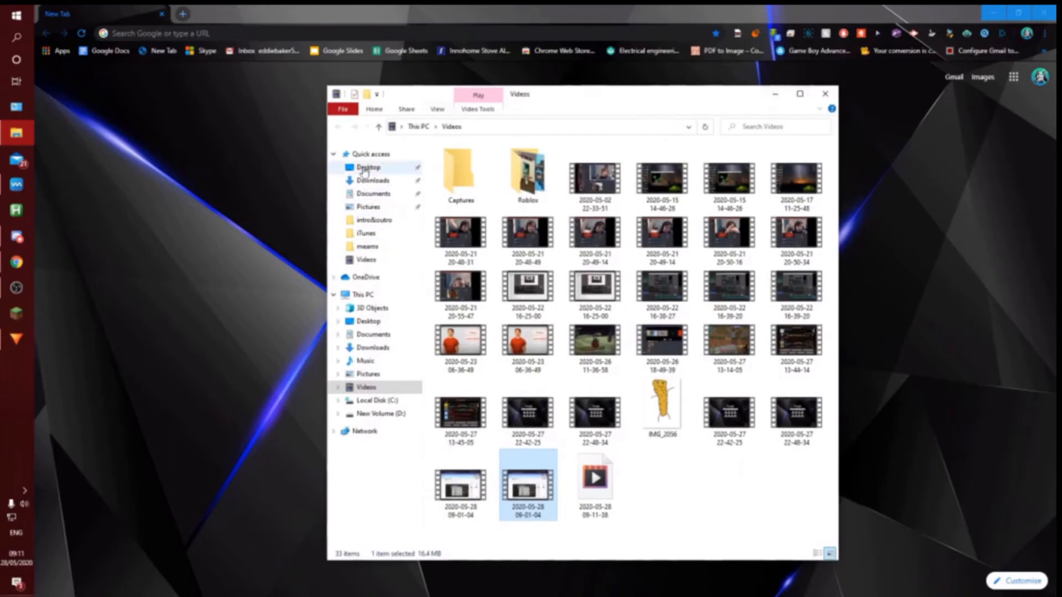
click(365, 168)
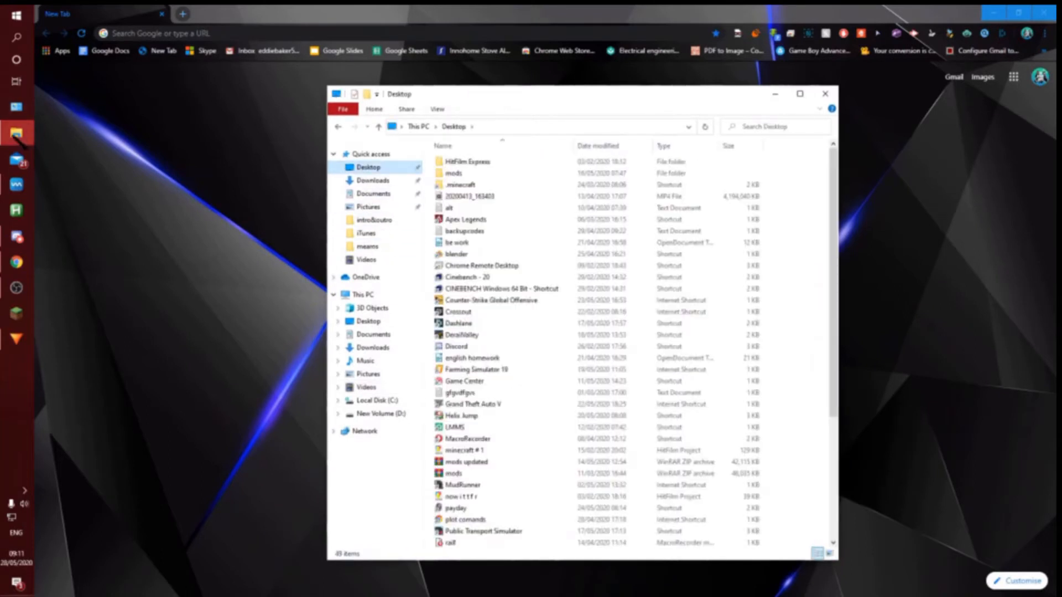
mouse_move(19, 128)
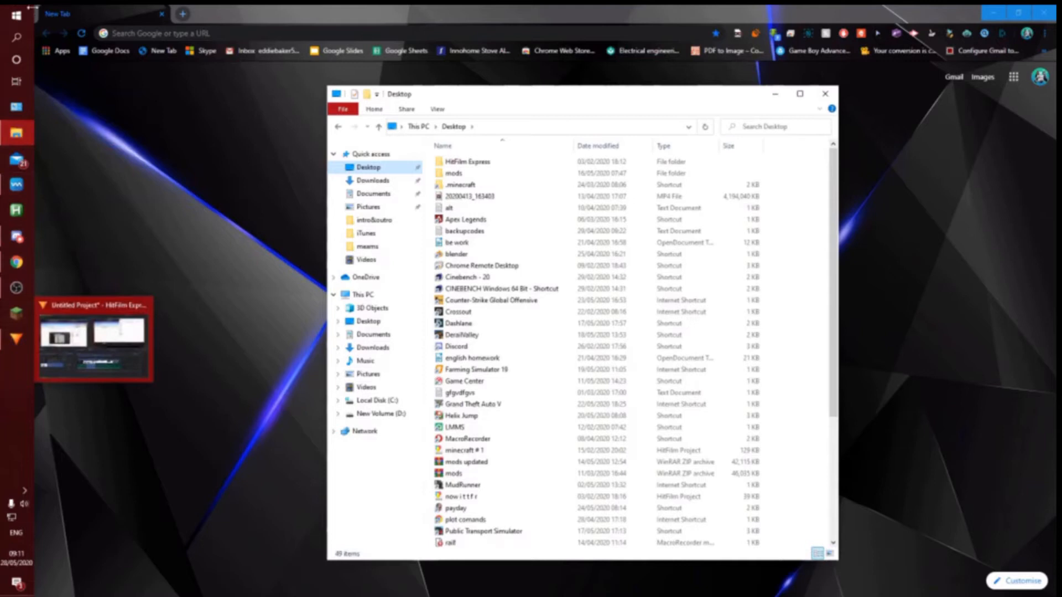
right_click(17, 134)
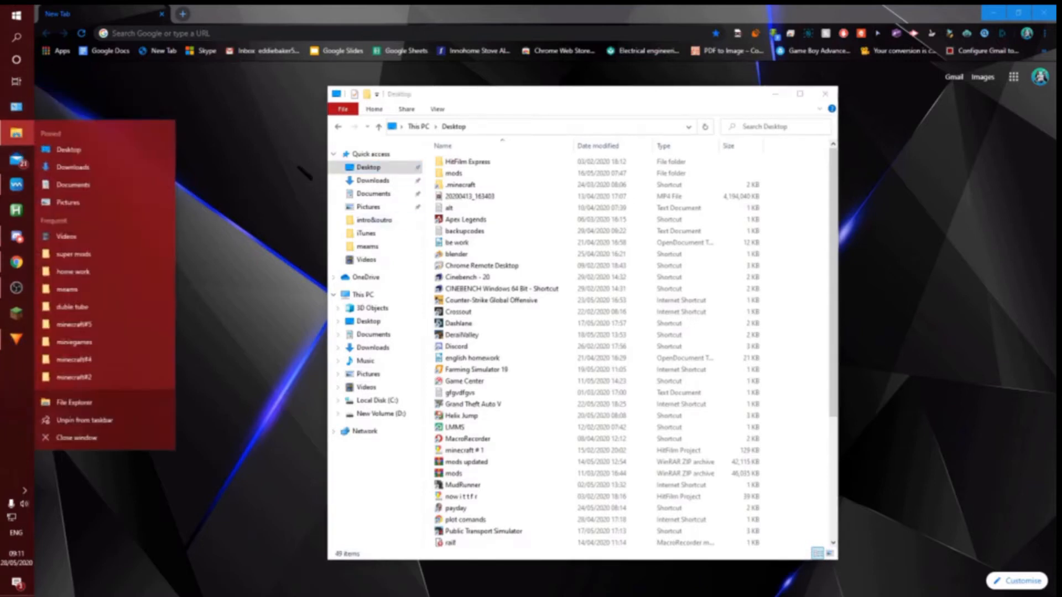
click(287, 167)
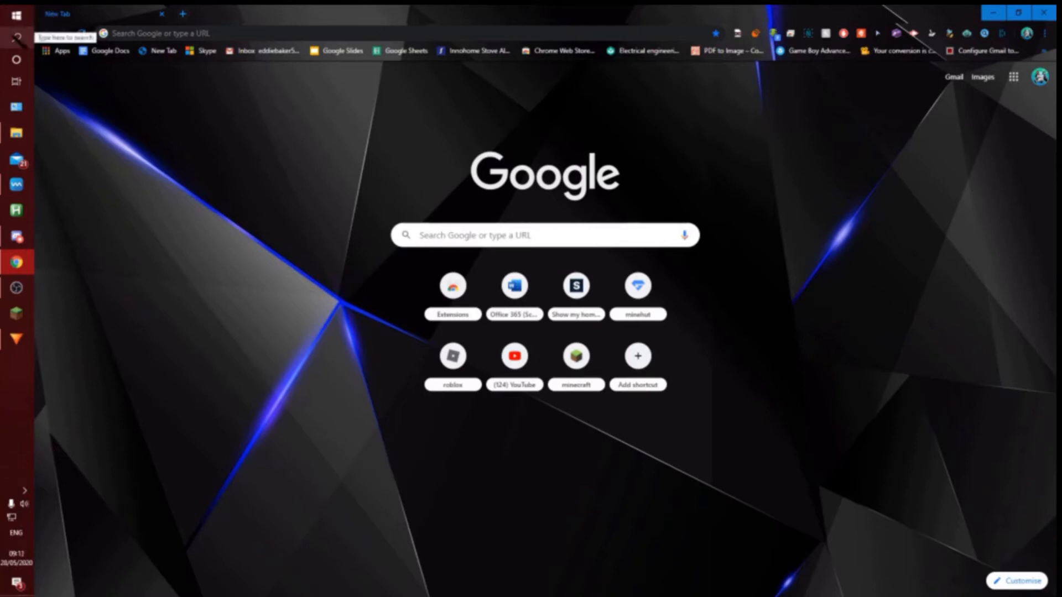
key(super)
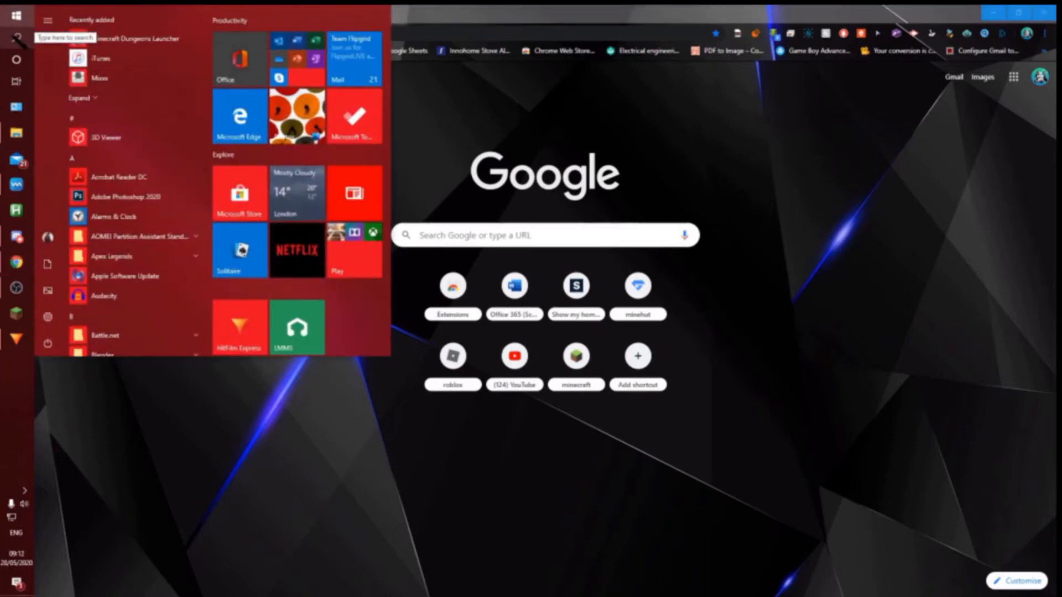
click(16, 16)
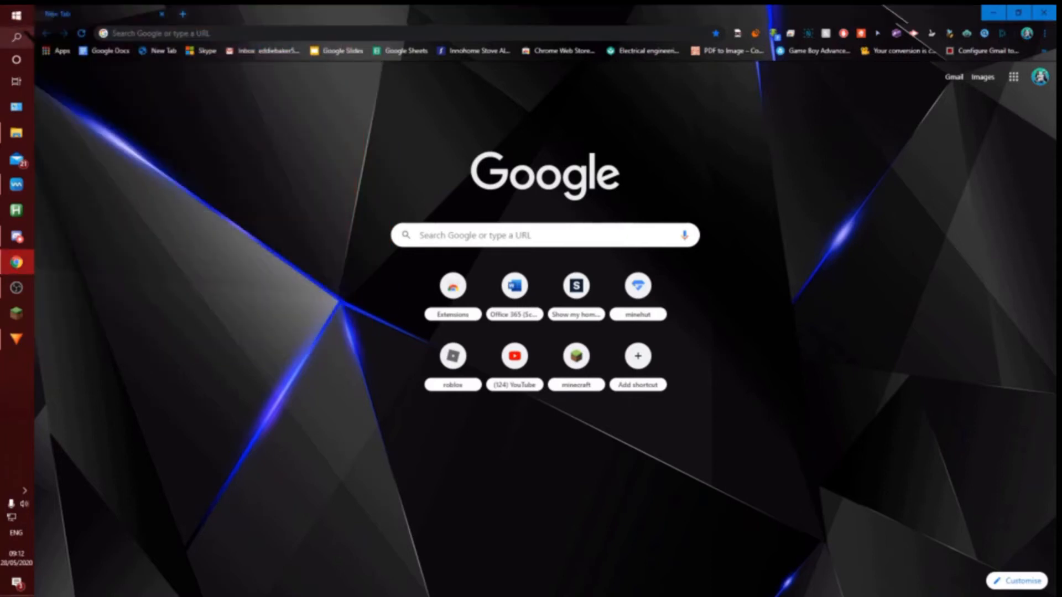
right_click(22, 439)
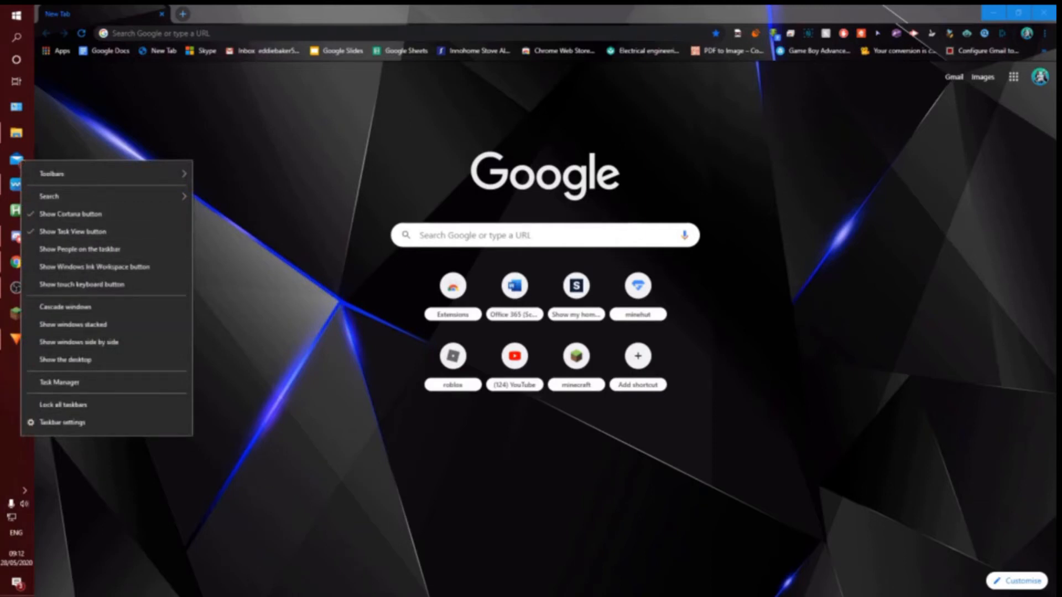
click(244, 222)
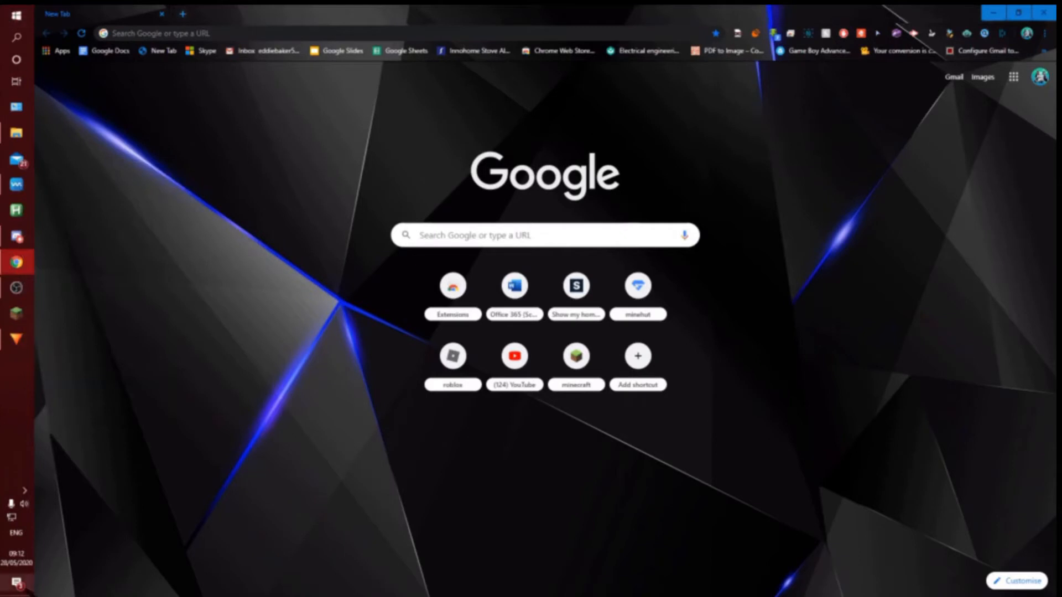
- Search the computer for "fi", open File Explorer from the results, select its folder path and close the window
click(16, 16)
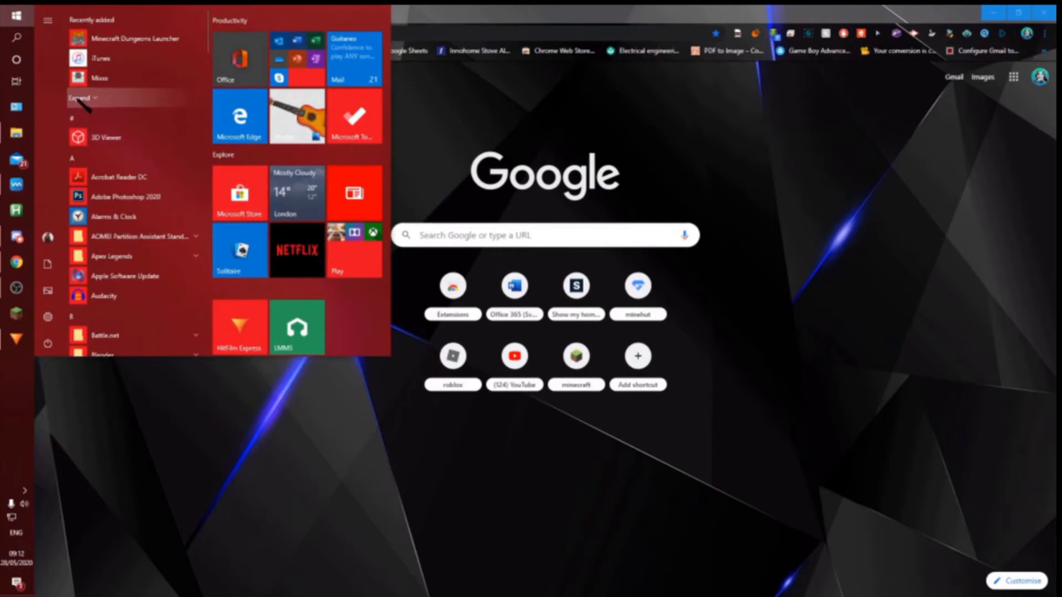
text(fi)
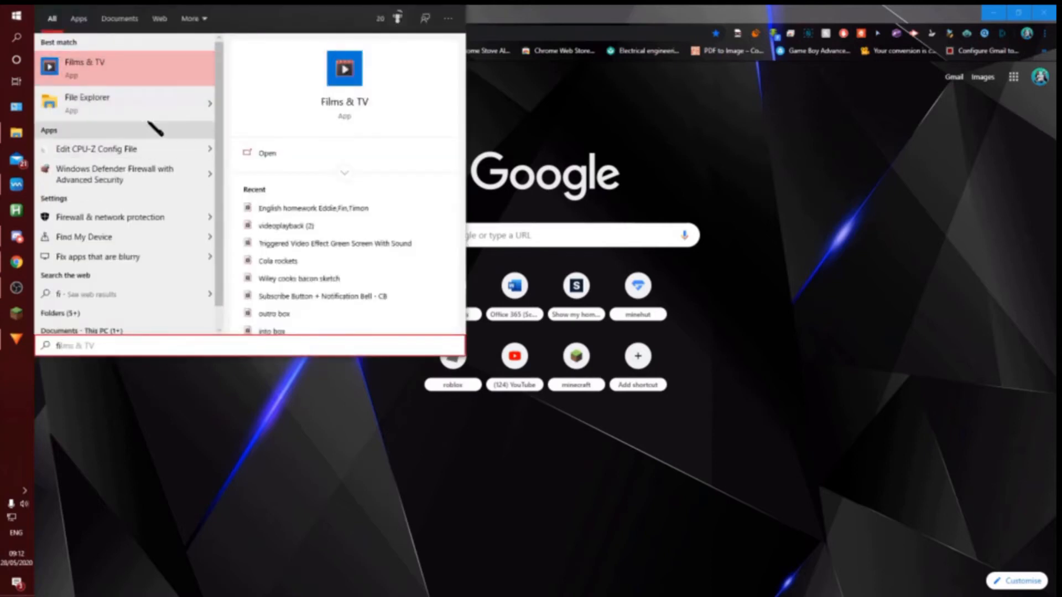
click(157, 106)
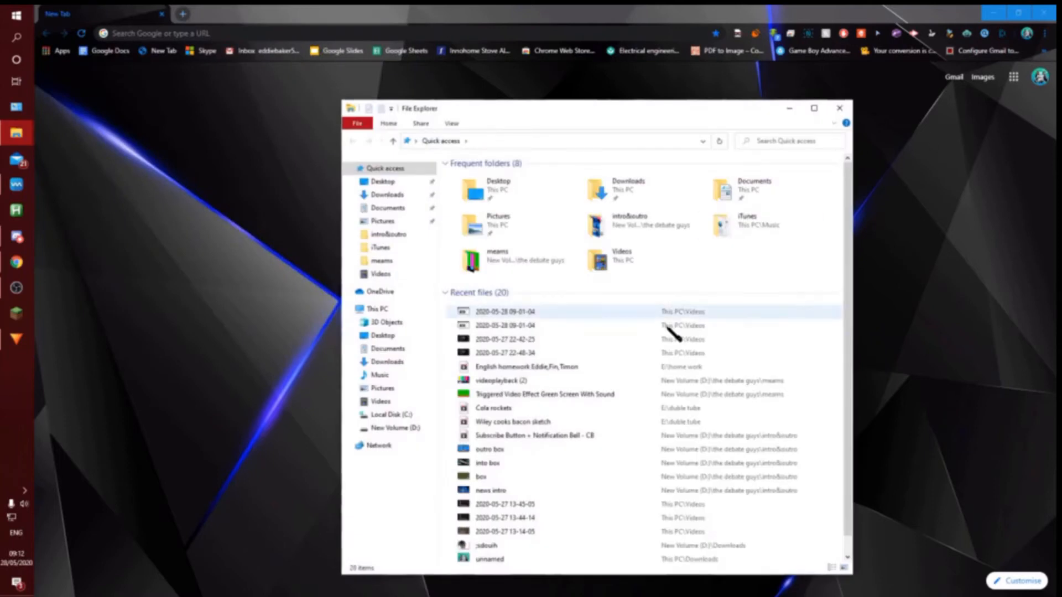
click(502, 141)
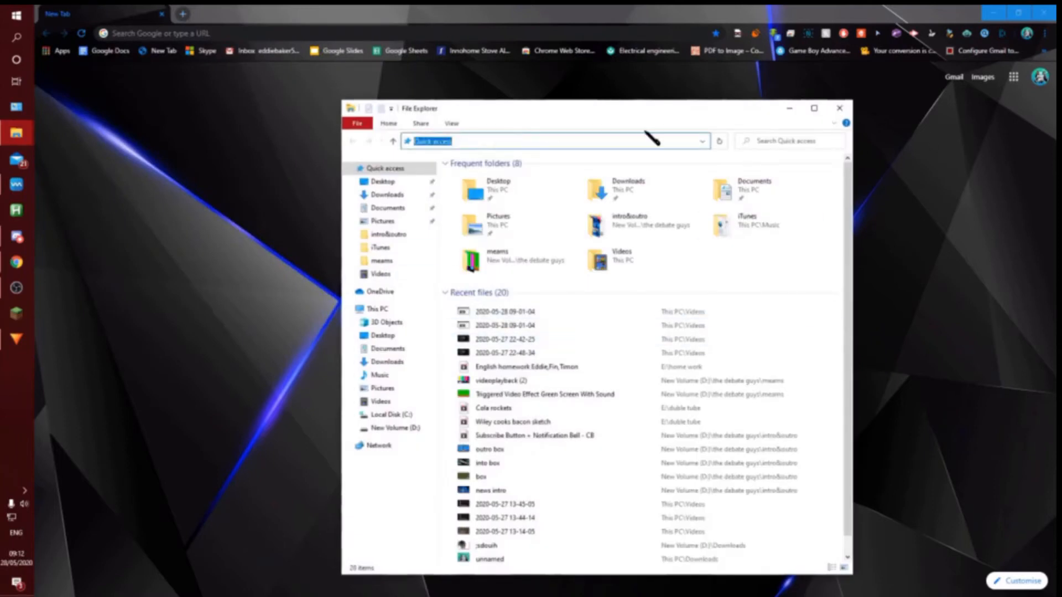
click(838, 110)
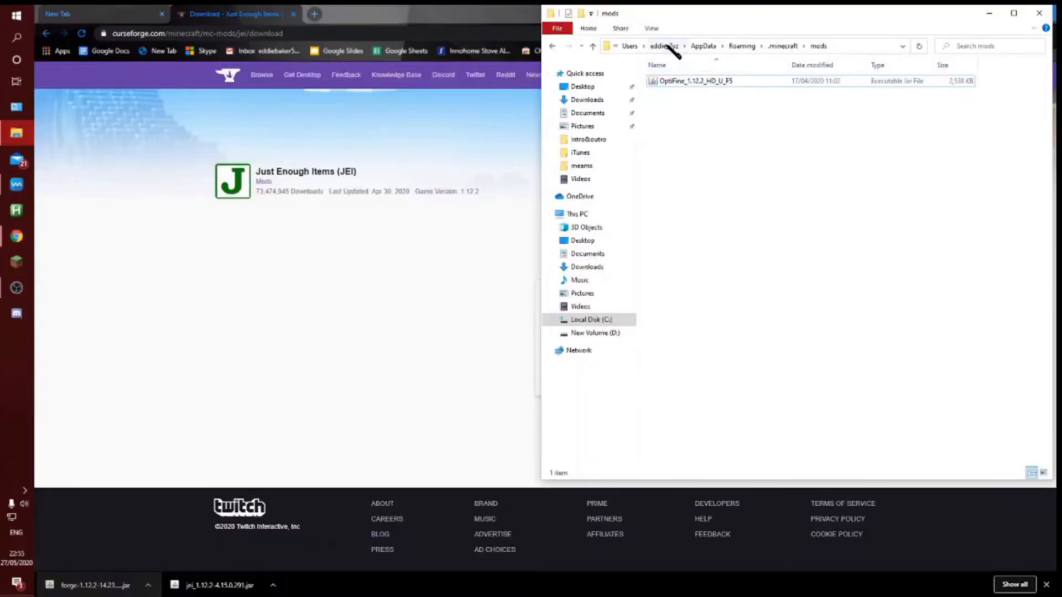
- Go from the mods folder up to the Users folder and return File Explorer to Quick access
click(630, 46)
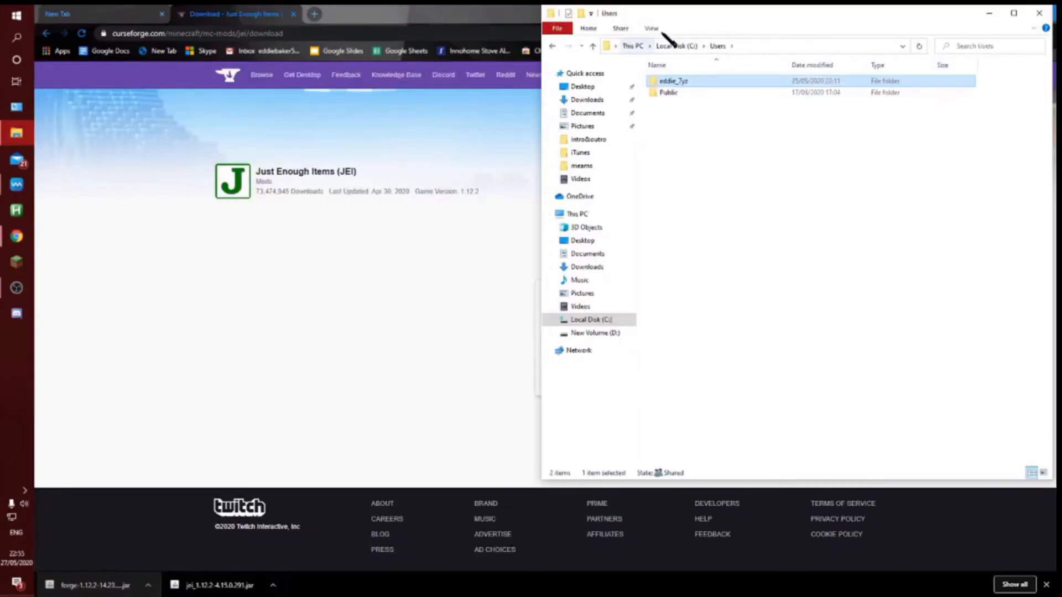
click(777, 46)
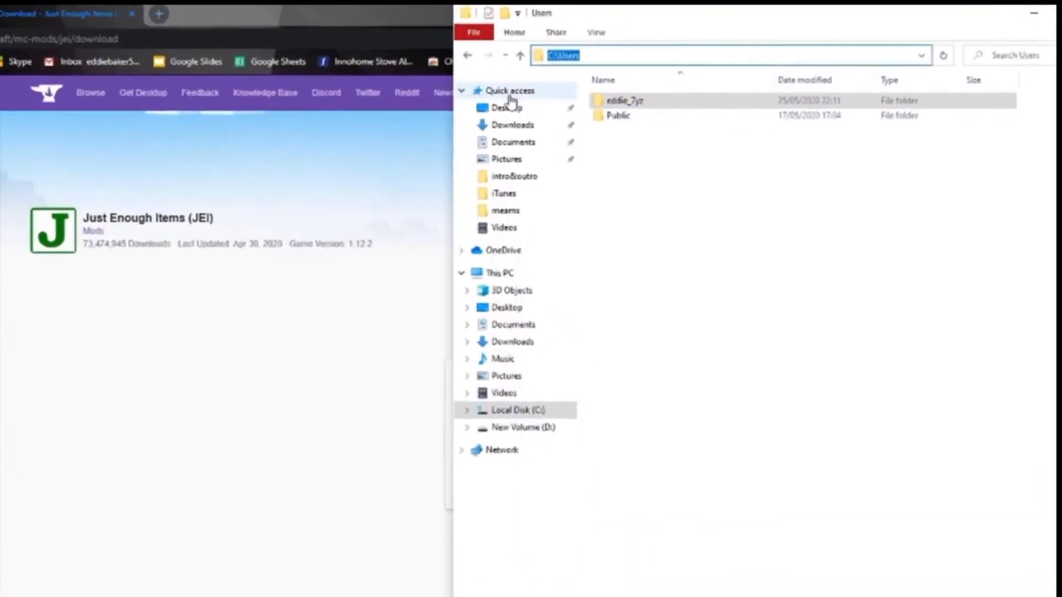
key(Right)
click(444, 128)
click(445, 105)
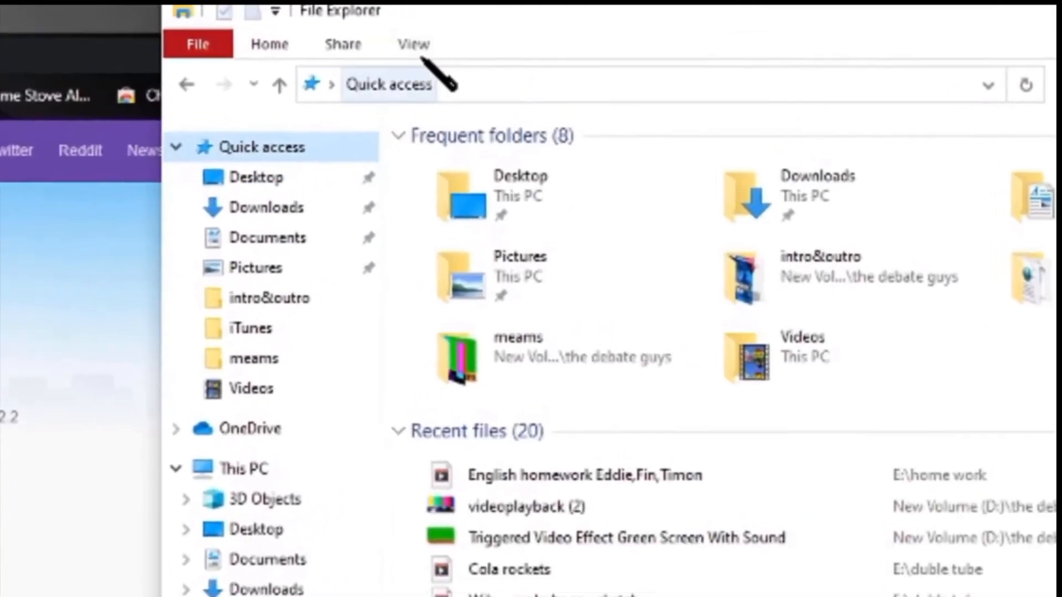
click(573, 62)
click(473, 99)
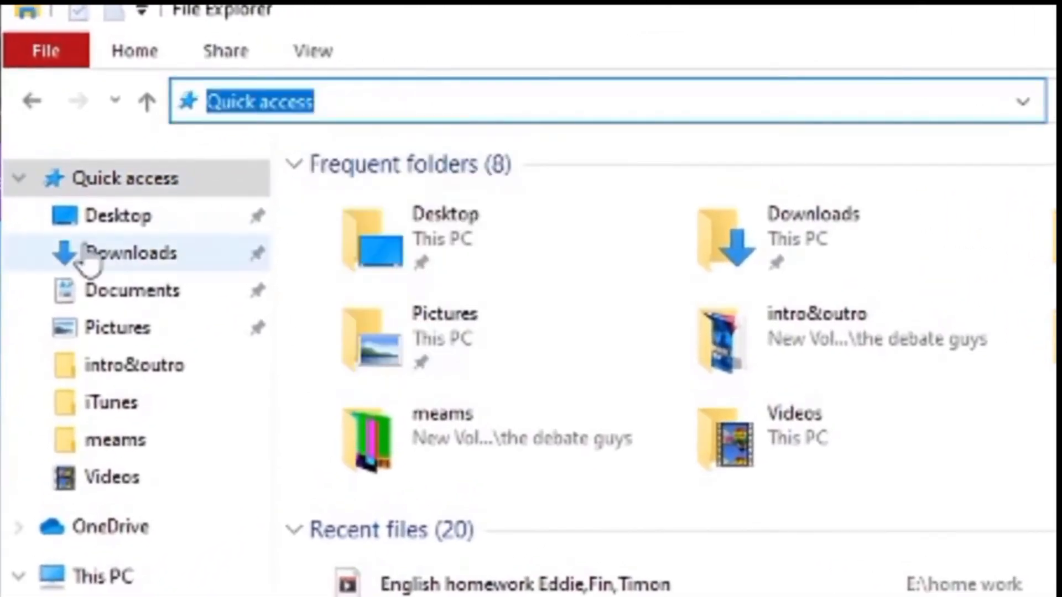
click(151, 181)
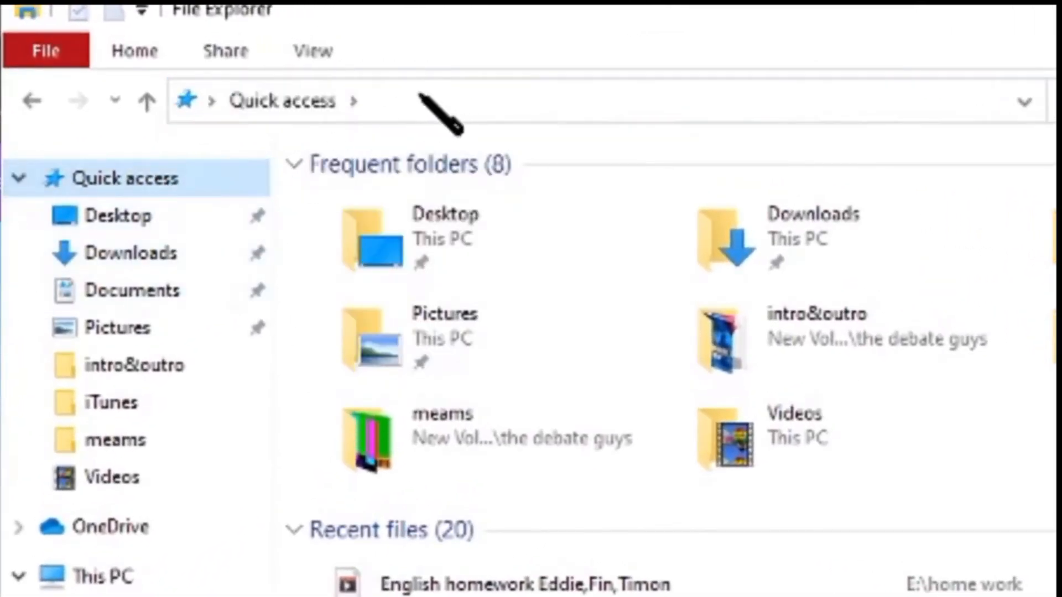
- Replace the Quick access path with %appdata% and go to that folder
click(455, 100)
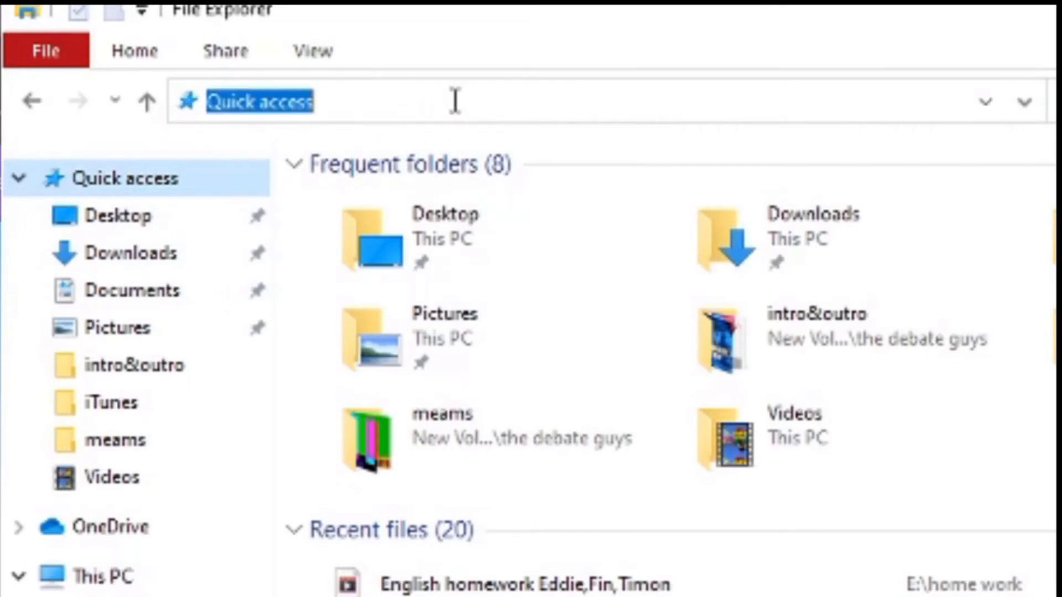
key(BackSpace)
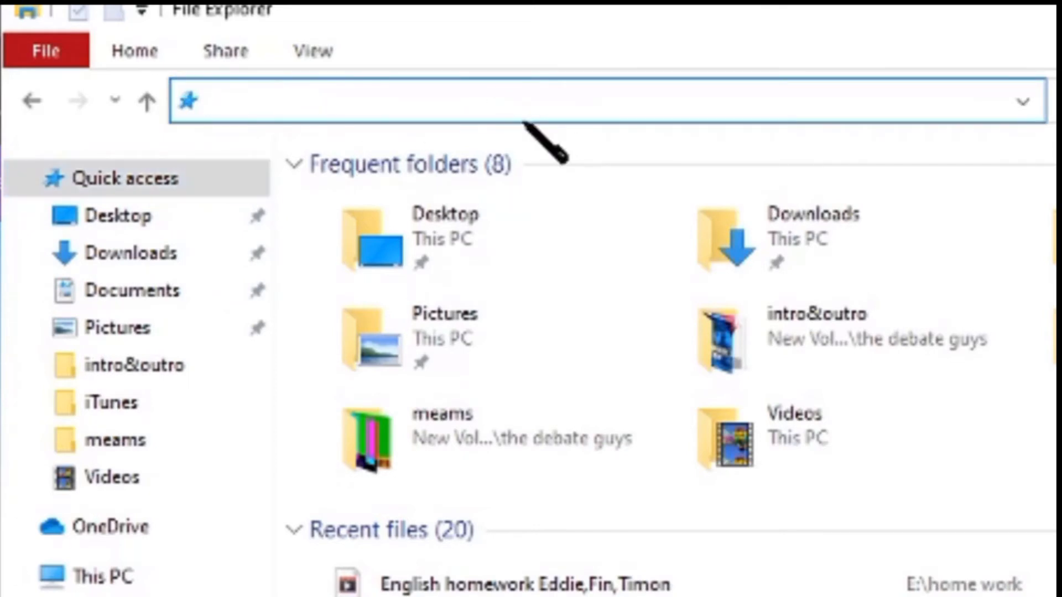
text(%%appdat)
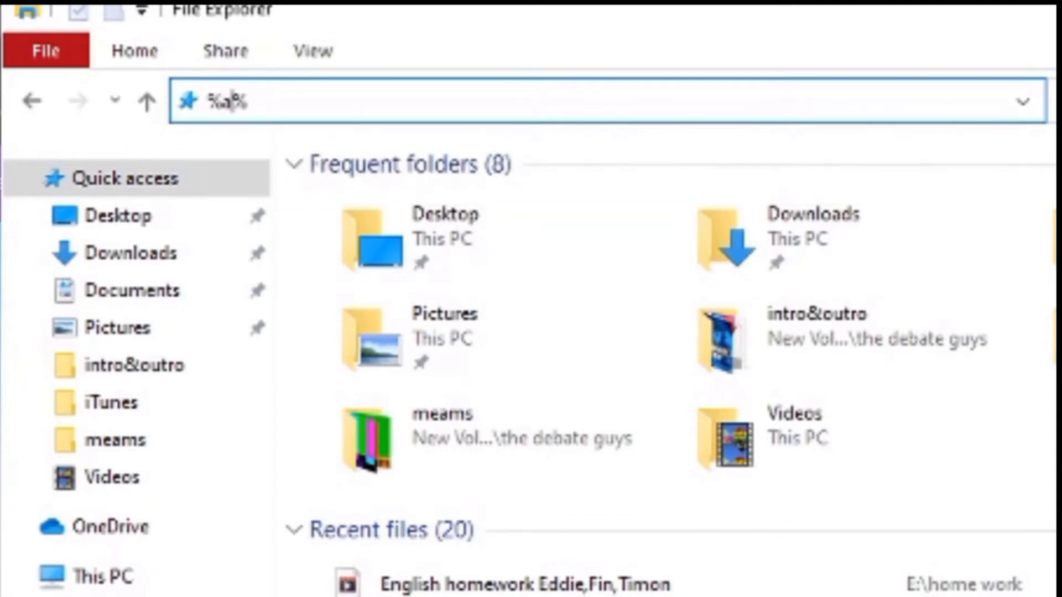
text(a)
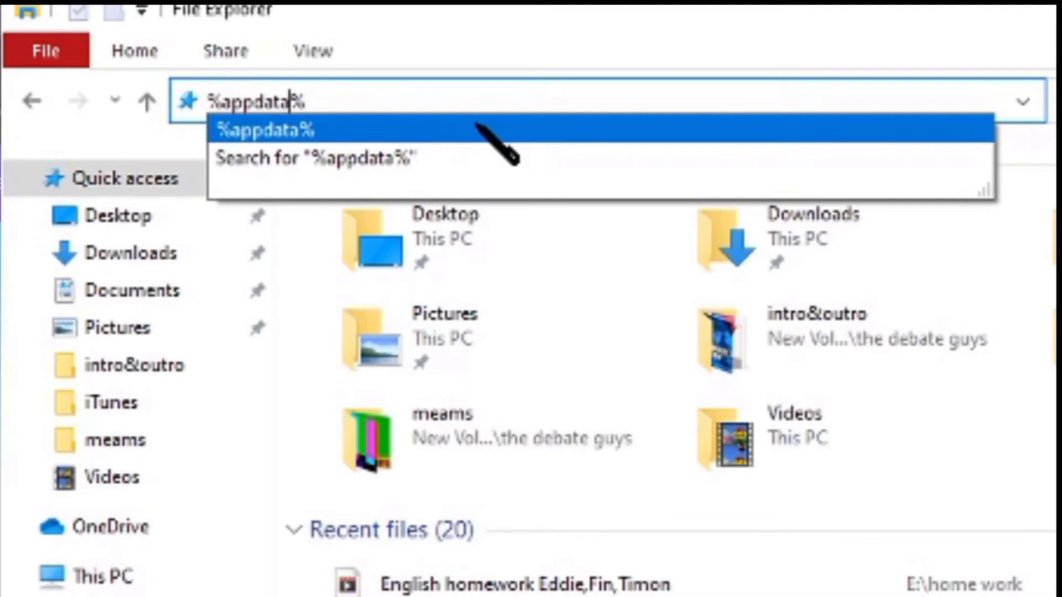
click(498, 142)
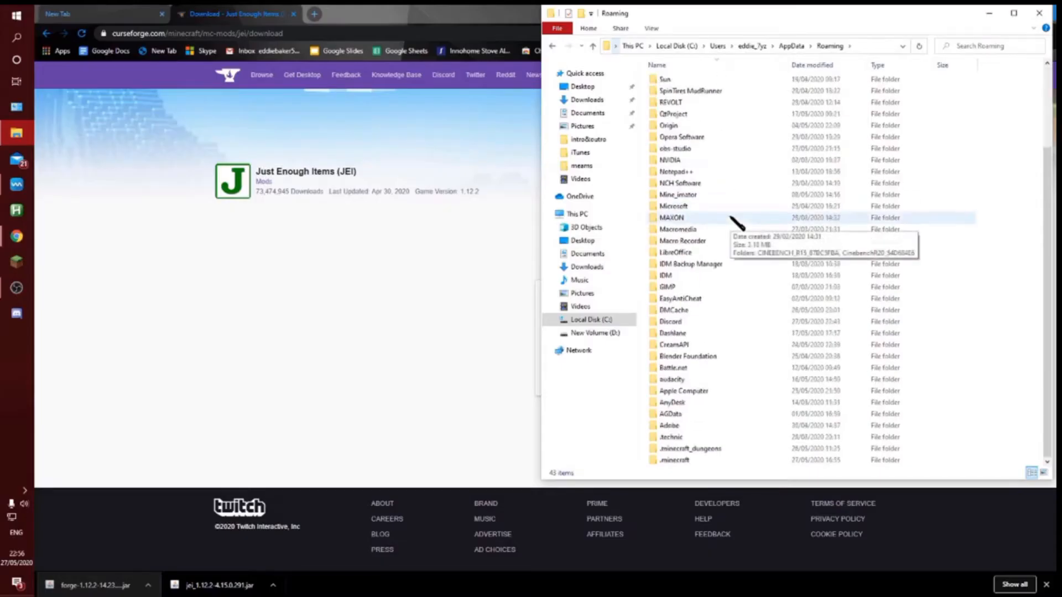
- Open the .minecraft folder inside Roaming and go into its mods folder
double_click(705, 459)
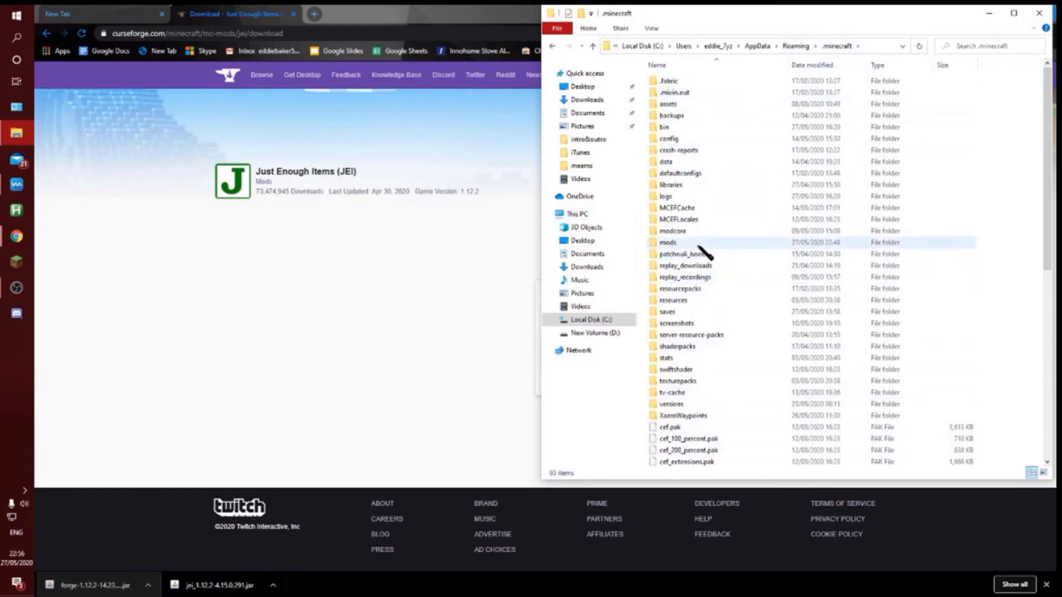
click(587, 29)
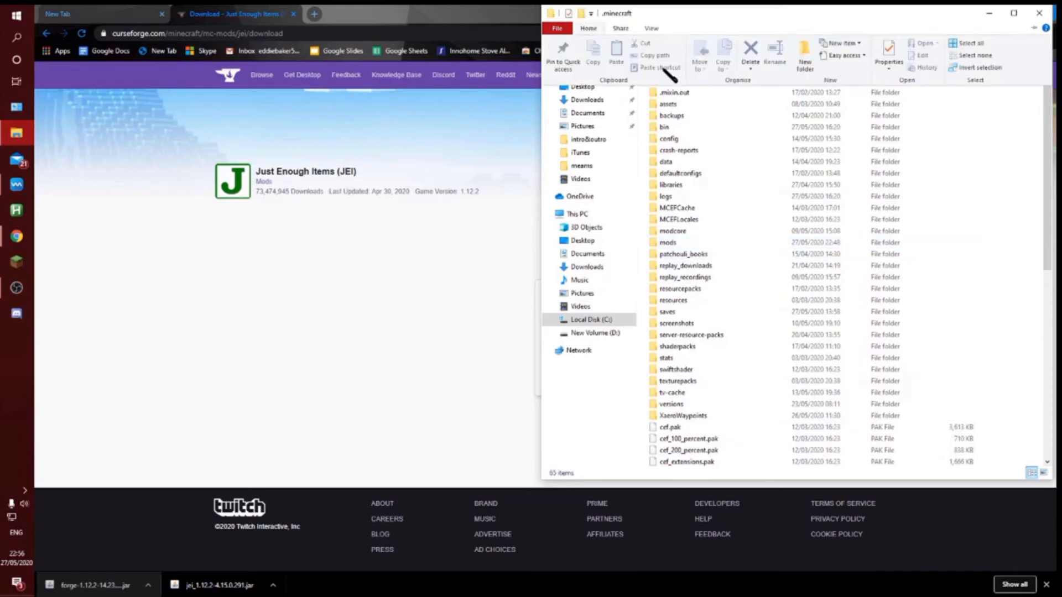
click(791, 8)
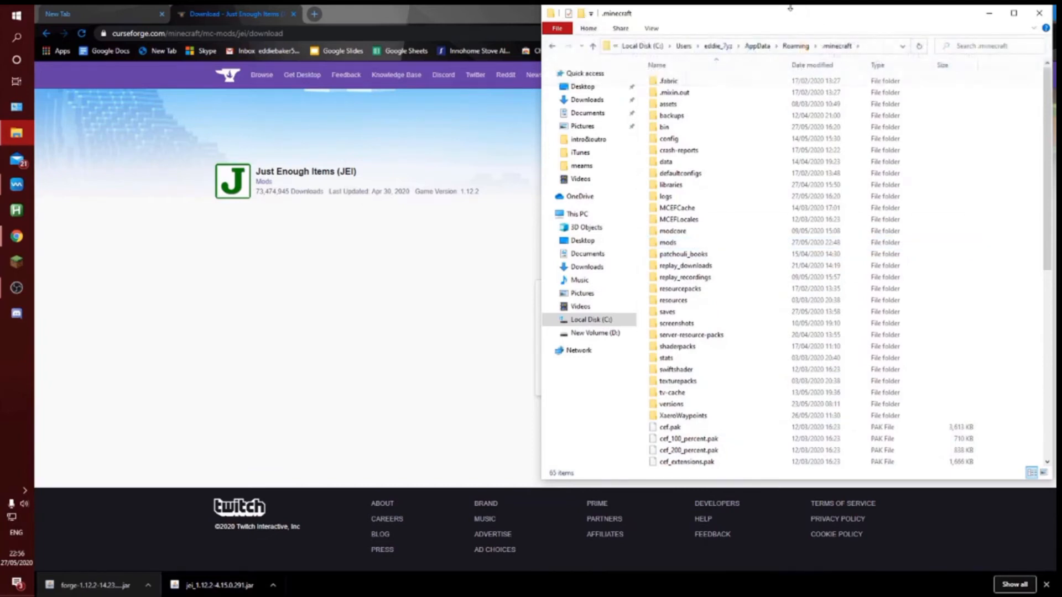
double_click(706, 245)
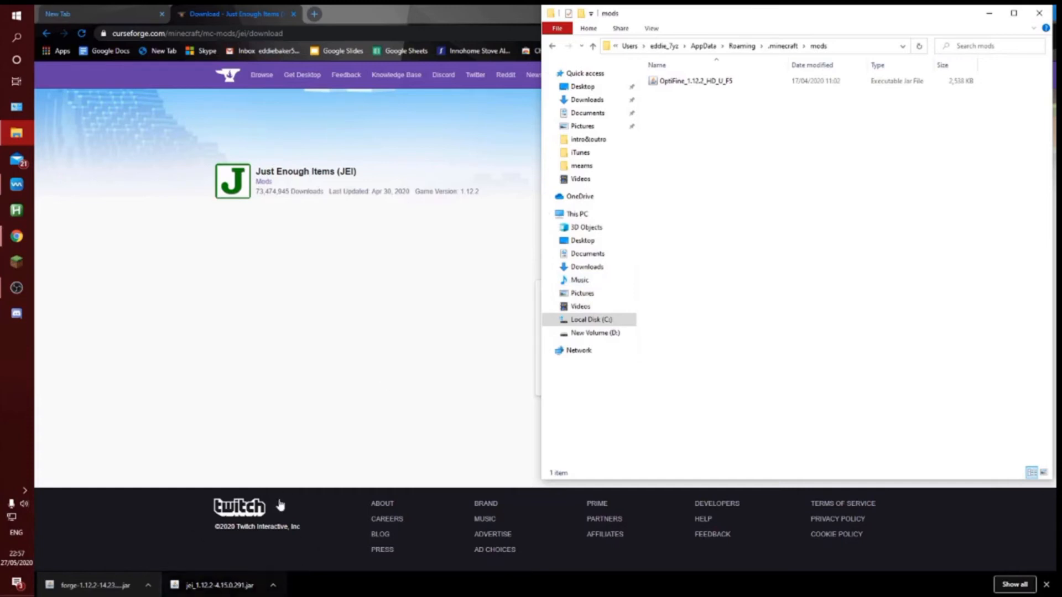
- Open the Downloads folder beside the mods folder, move the jei_1.12.2-4.15.0.291 file into mods and close the Downloads window
key(super+Right)
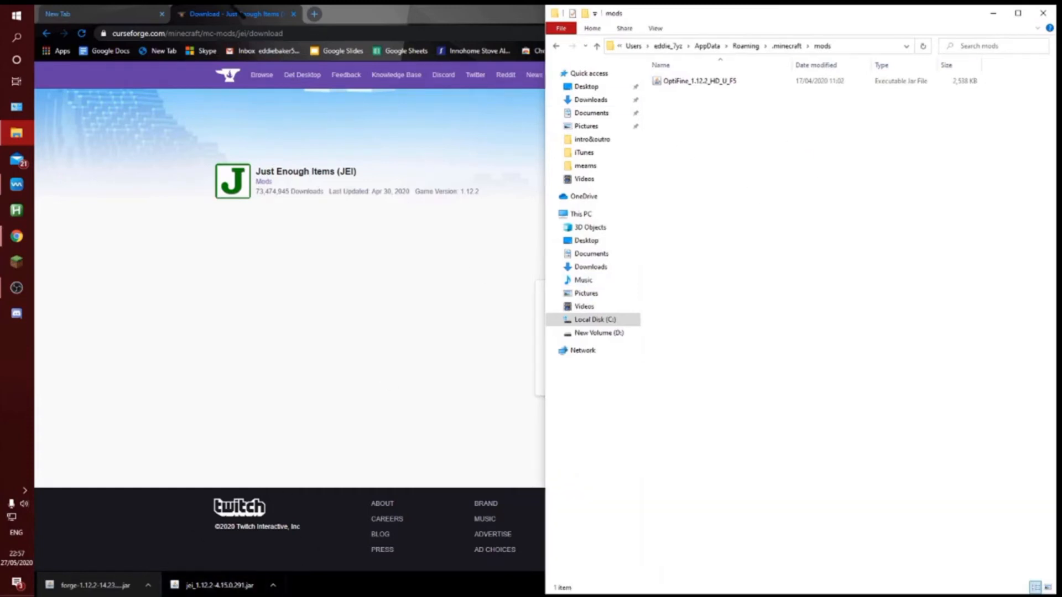
right_click(16, 132)
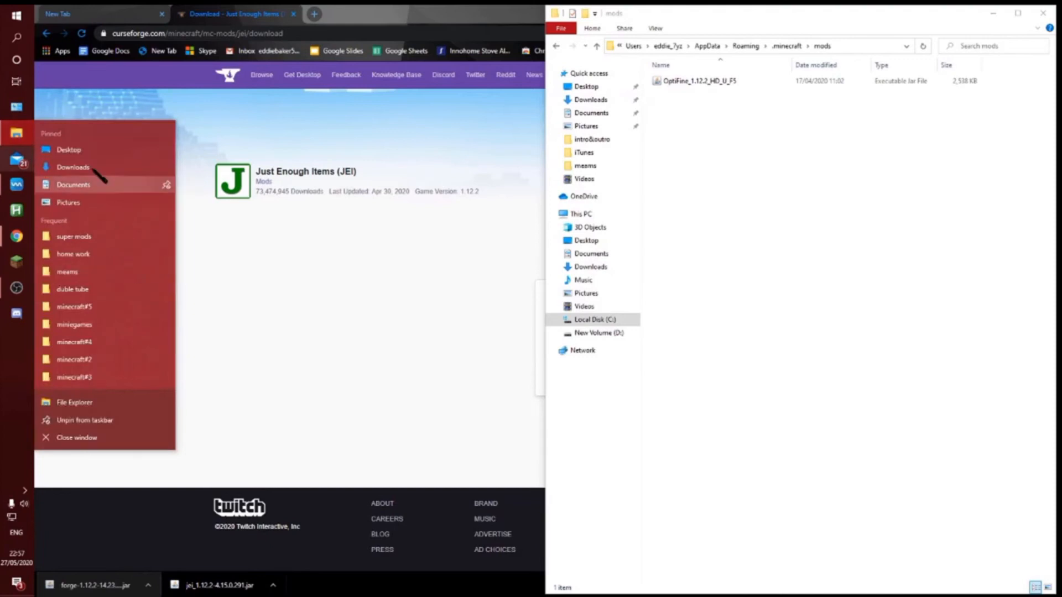
click(83, 167)
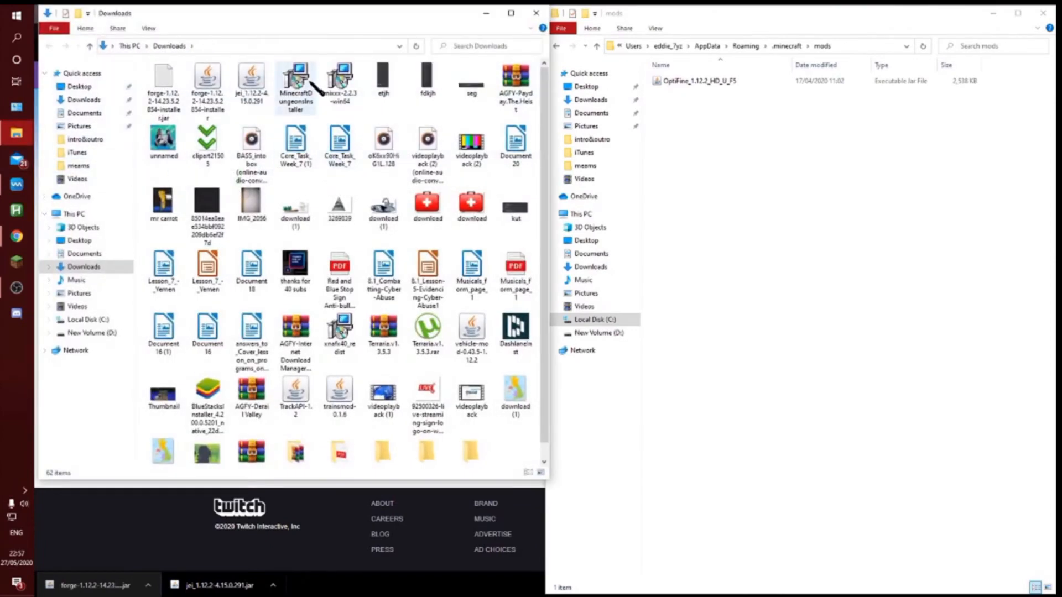
drag(252, 83, 768, 212)
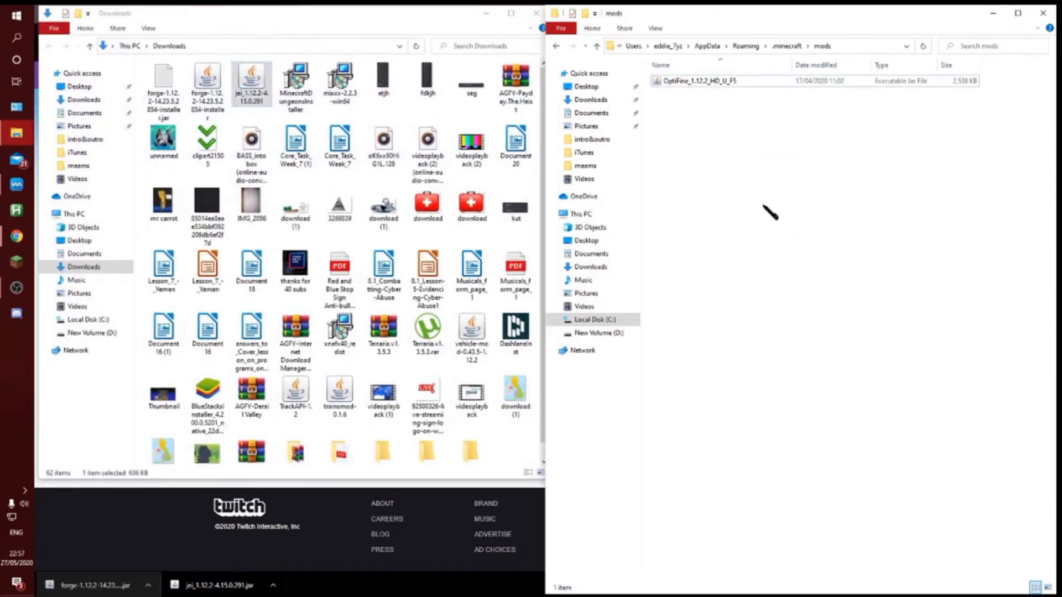
click(536, 13)
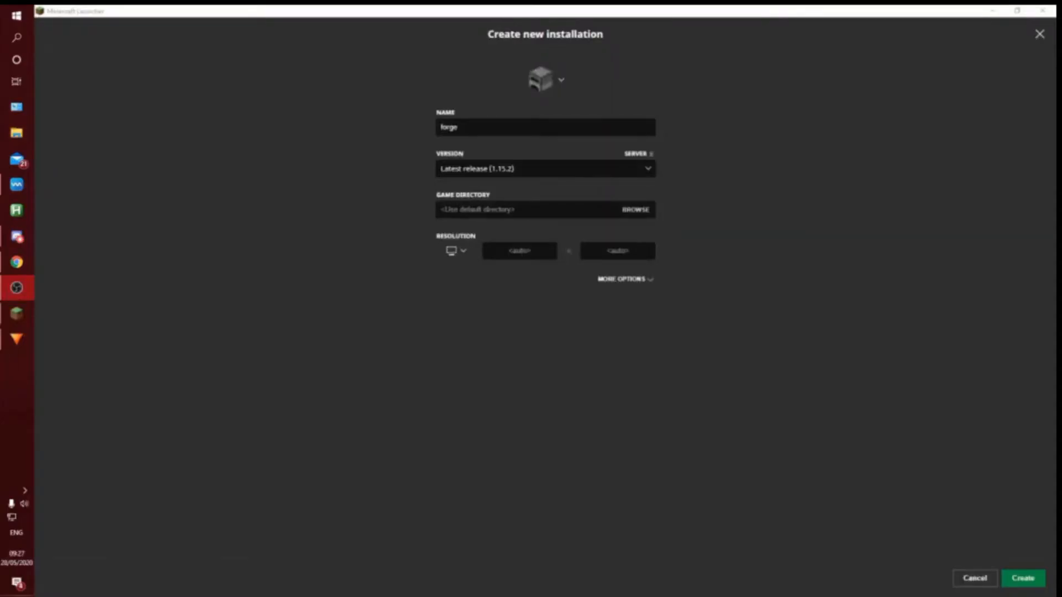
- Cancel the unfinished installation in Minecraft Launcher and look over the Java Edition play page and installations list
click(968, 577)
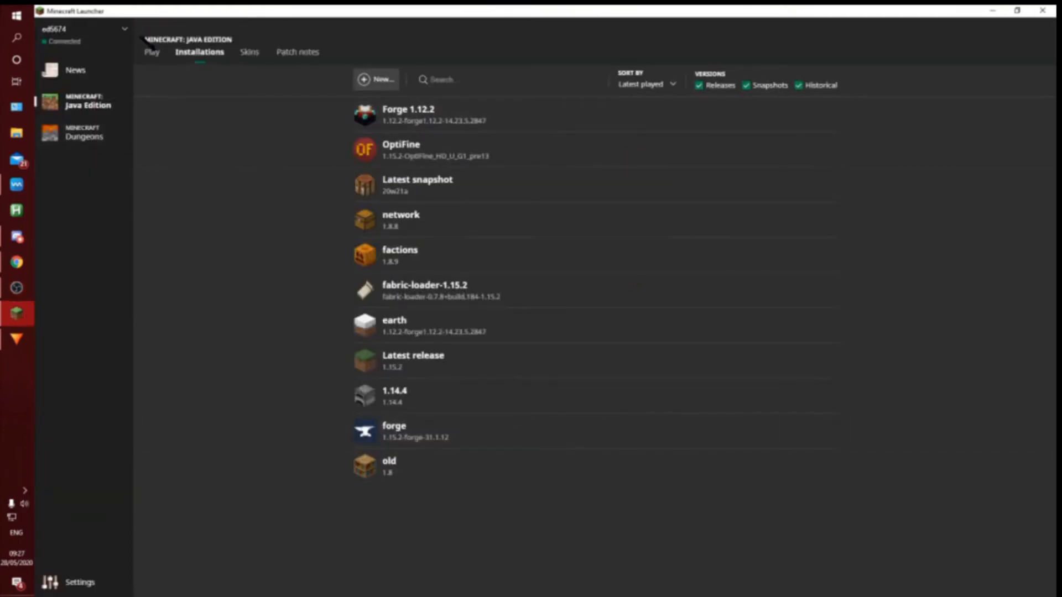
click(151, 51)
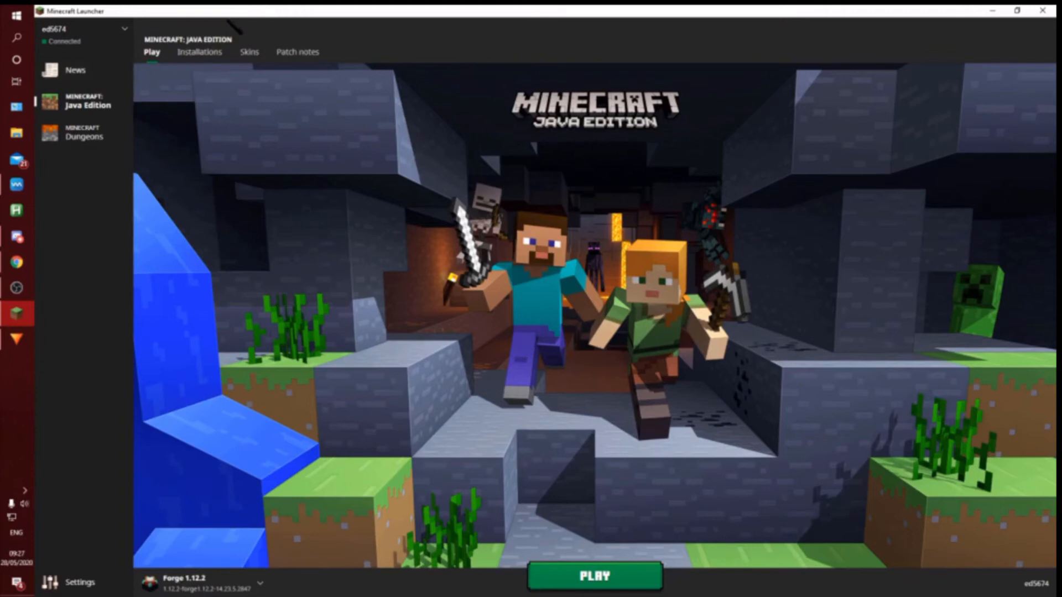
click(200, 53)
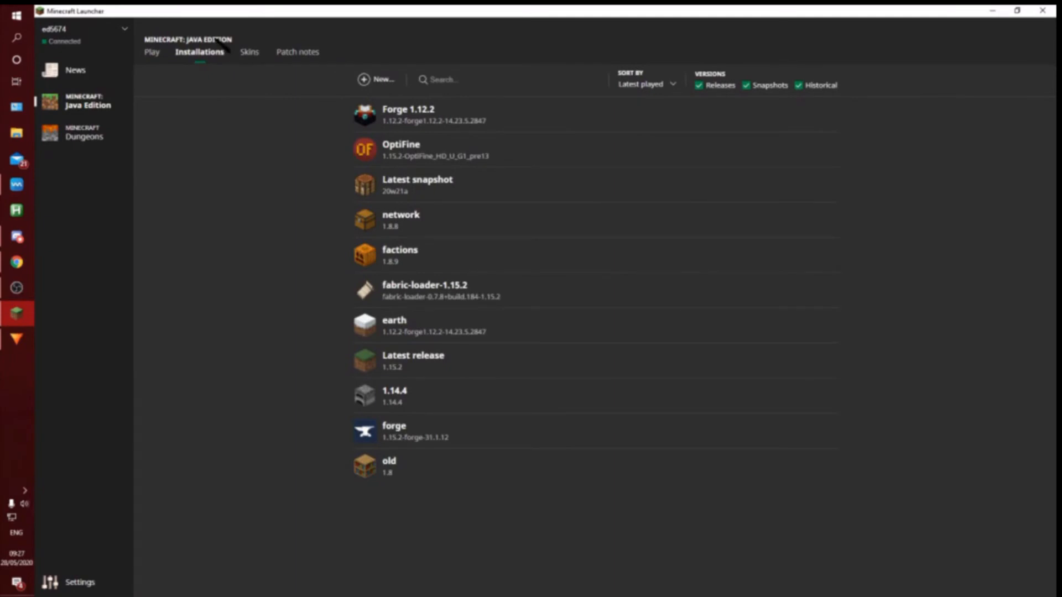
click(158, 58)
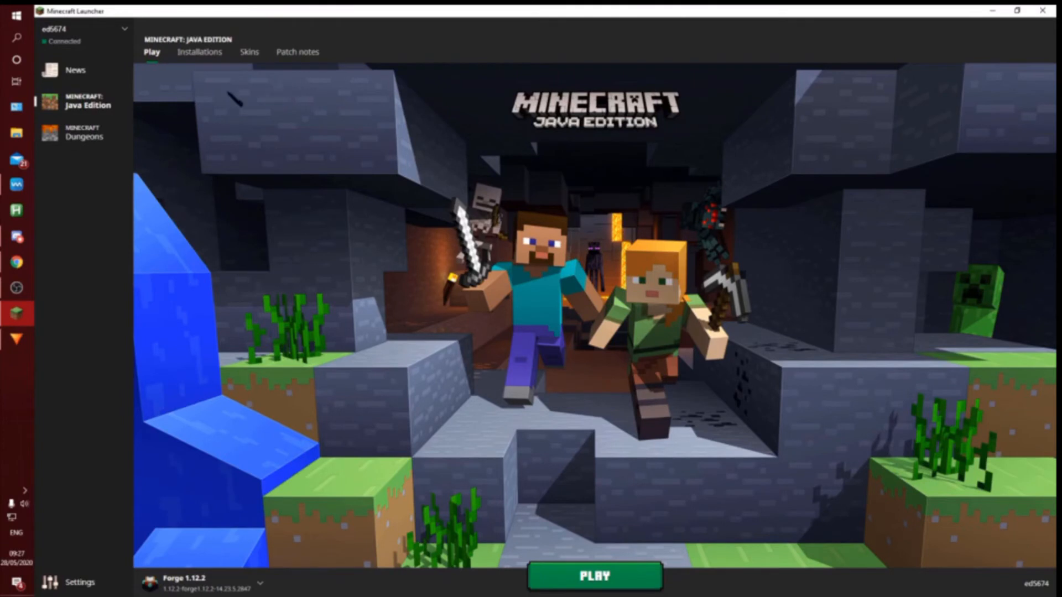
click(200, 53)
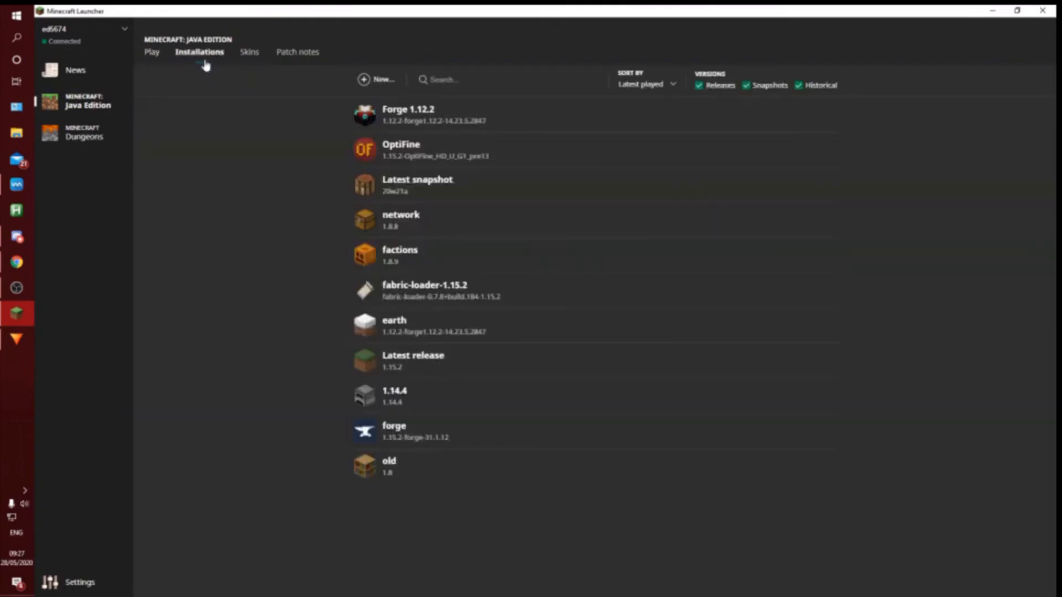
- Start a new installation, look through the available block icons and name the installation forge 1.12.2
click(387, 79)
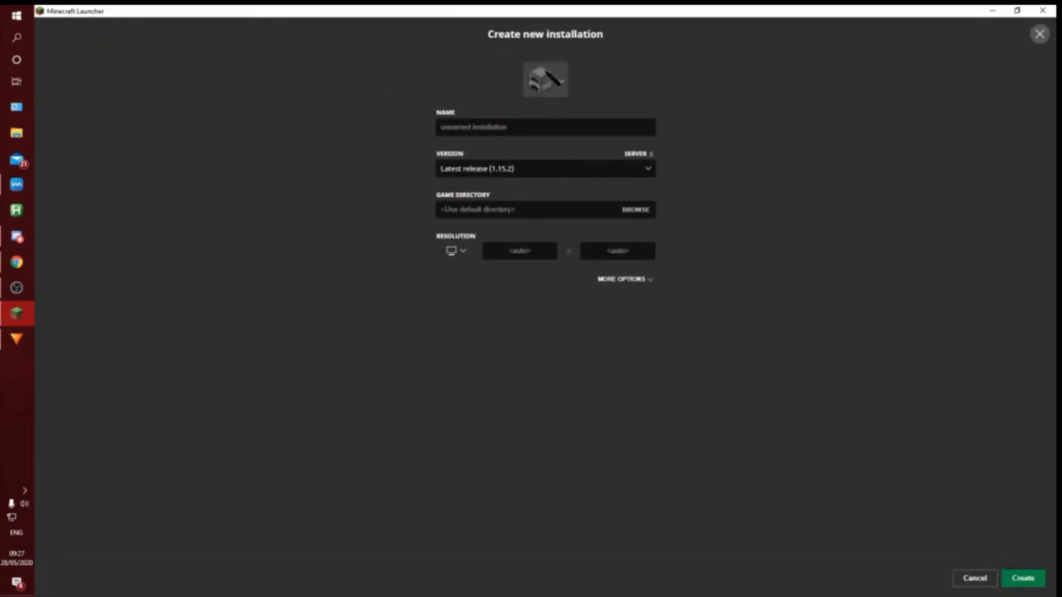
click(550, 76)
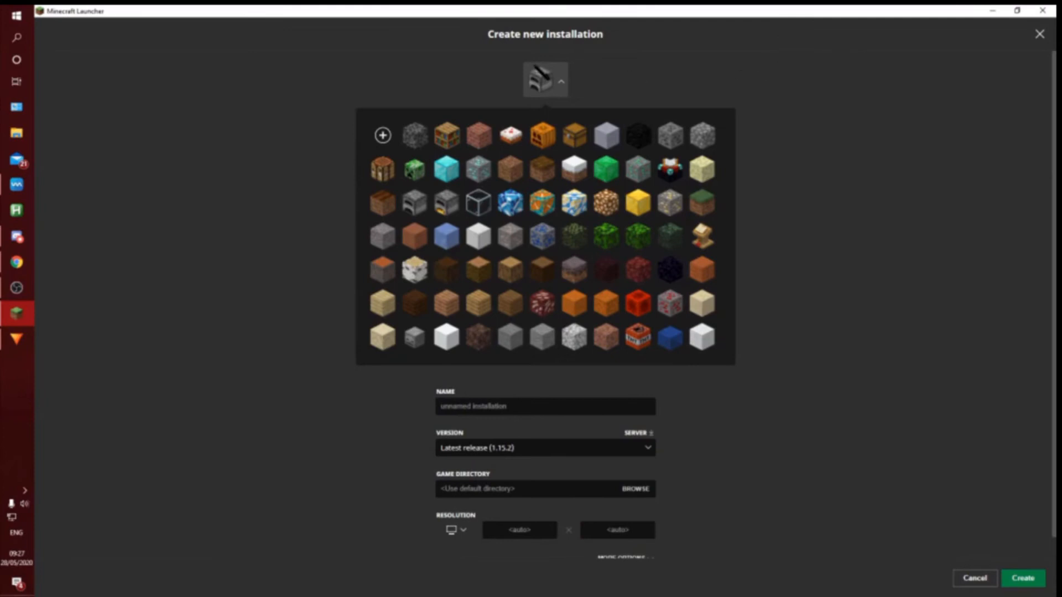
click(541, 76)
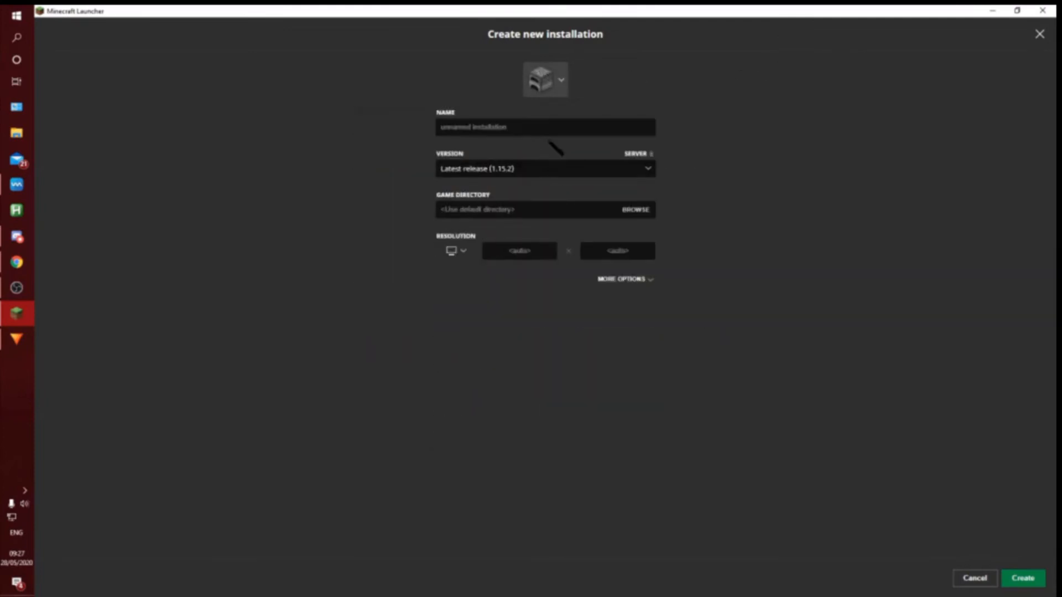
click(550, 127)
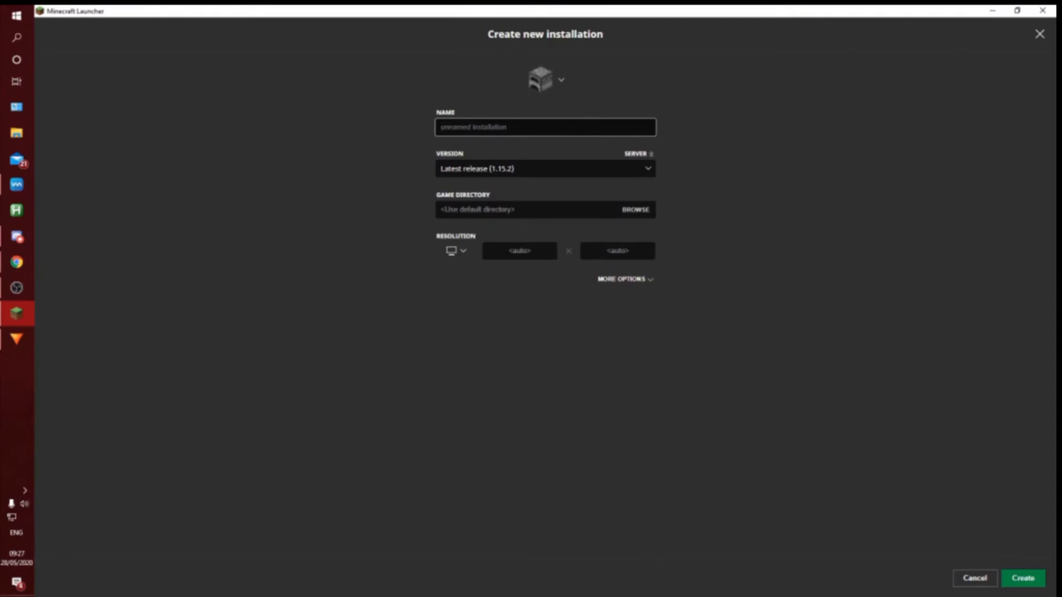
text(forge 1.12.2)
click(798, 117)
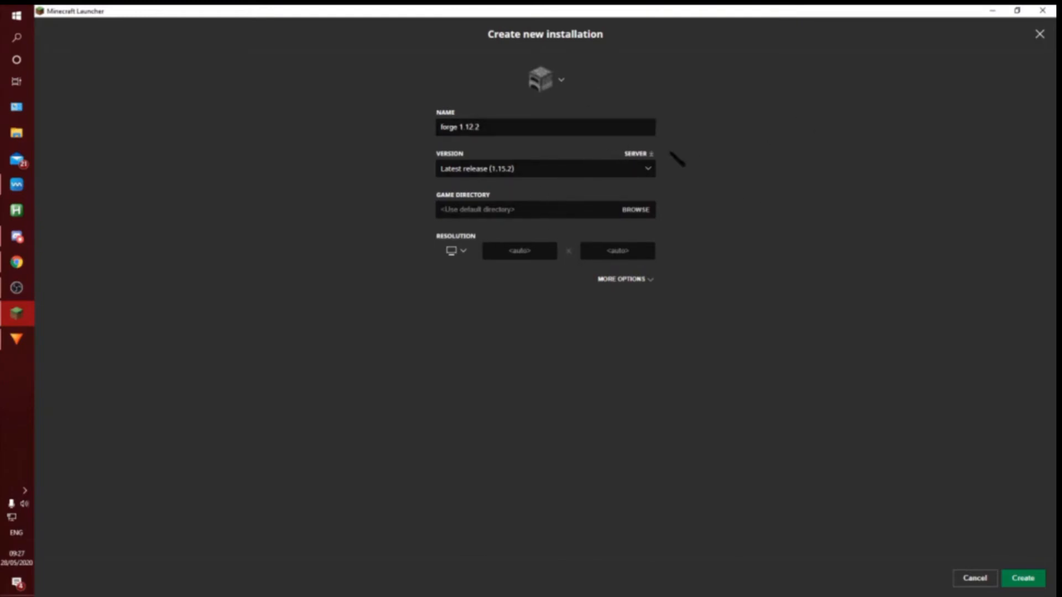
- Choose release 1.12.2-forge1.12.2-14.23.5.2847 as the new installation's version and leave the form without creating it
click(543, 169)
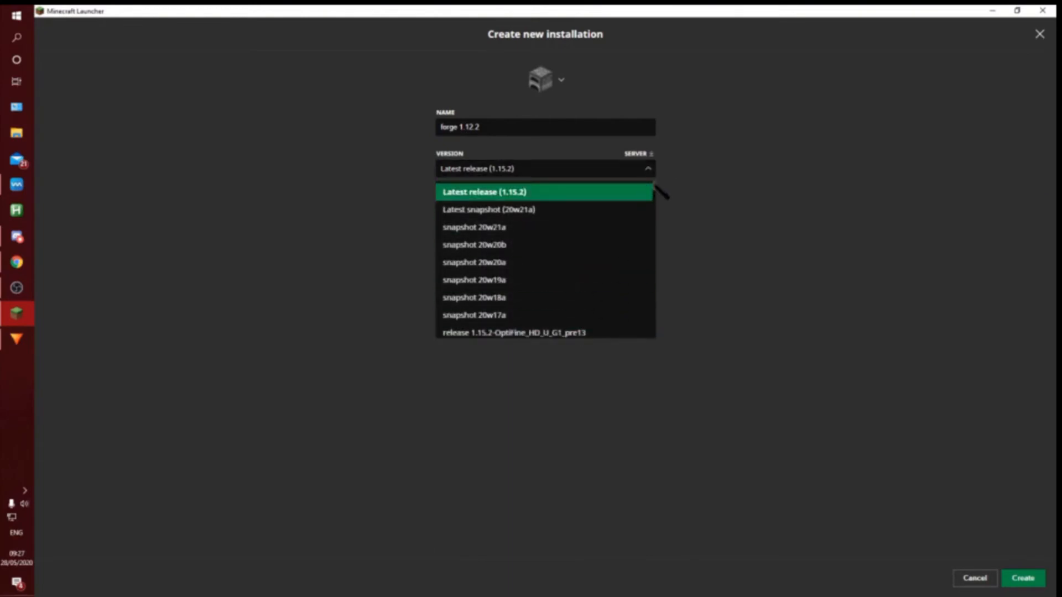
drag(654, 187, 656, 338)
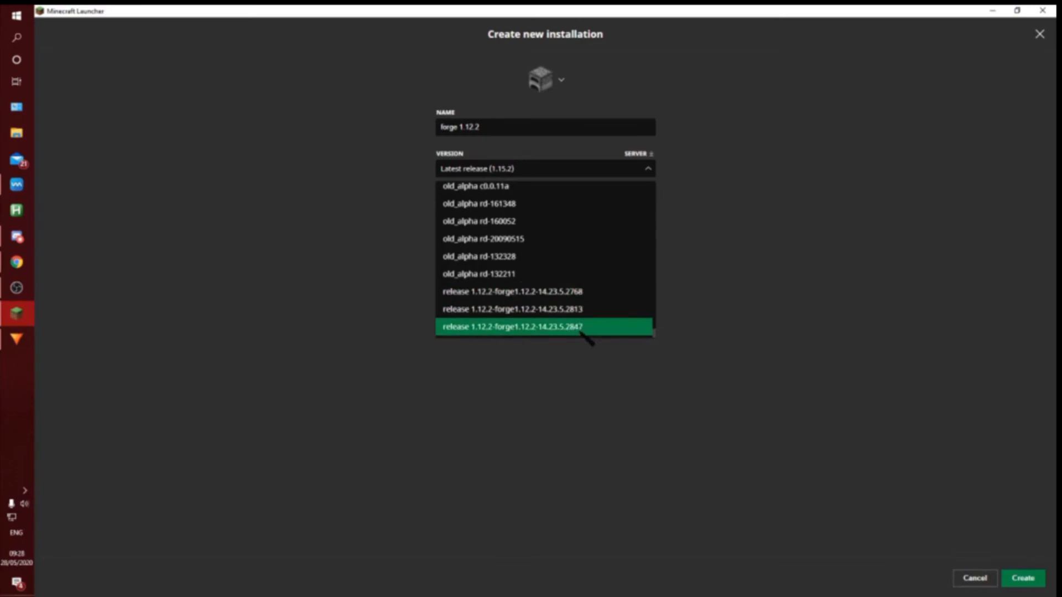
click(558, 327)
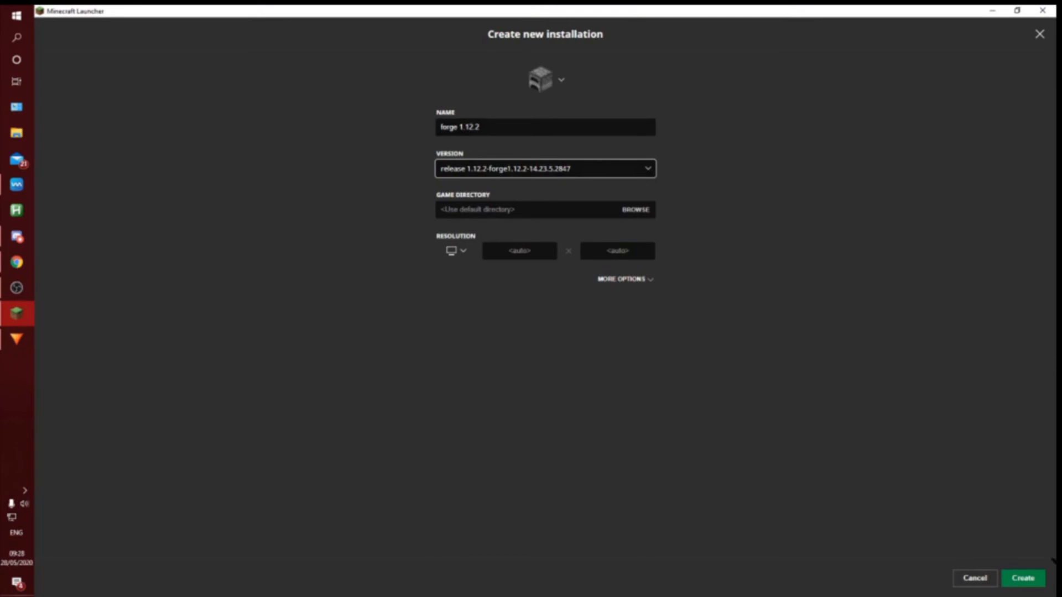
click(1029, 578)
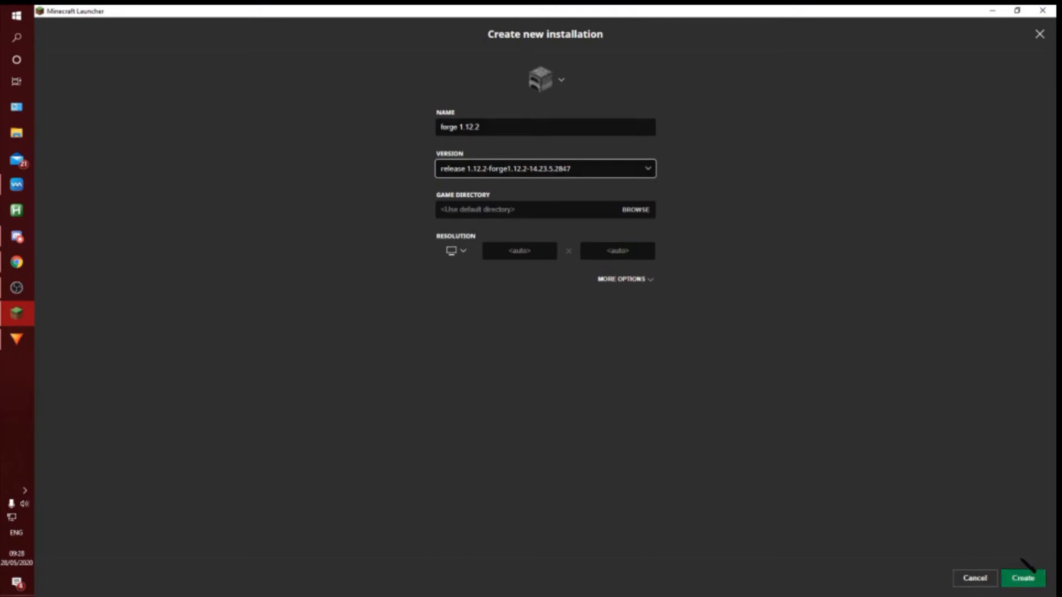
click(974, 578)
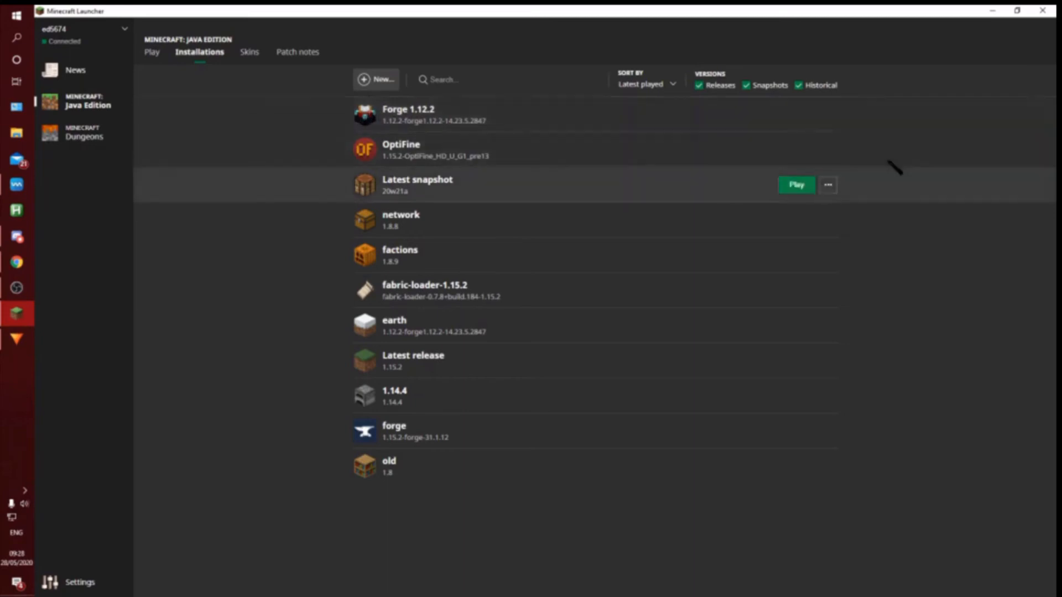
- Select the existing Forge 1.12.2 installation for Java Edition and launch the game
click(829, 114)
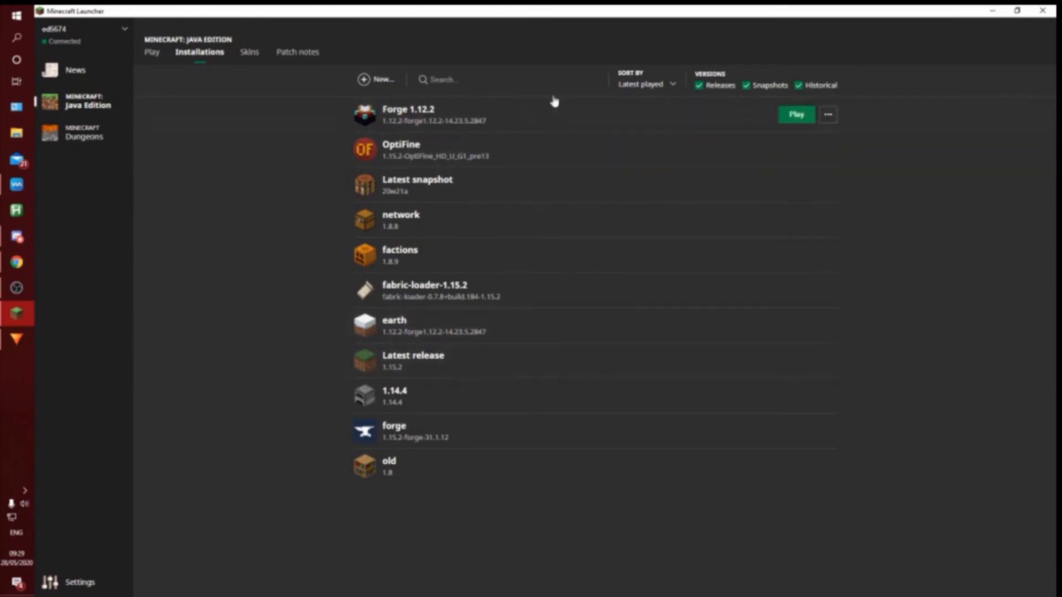
click(150, 54)
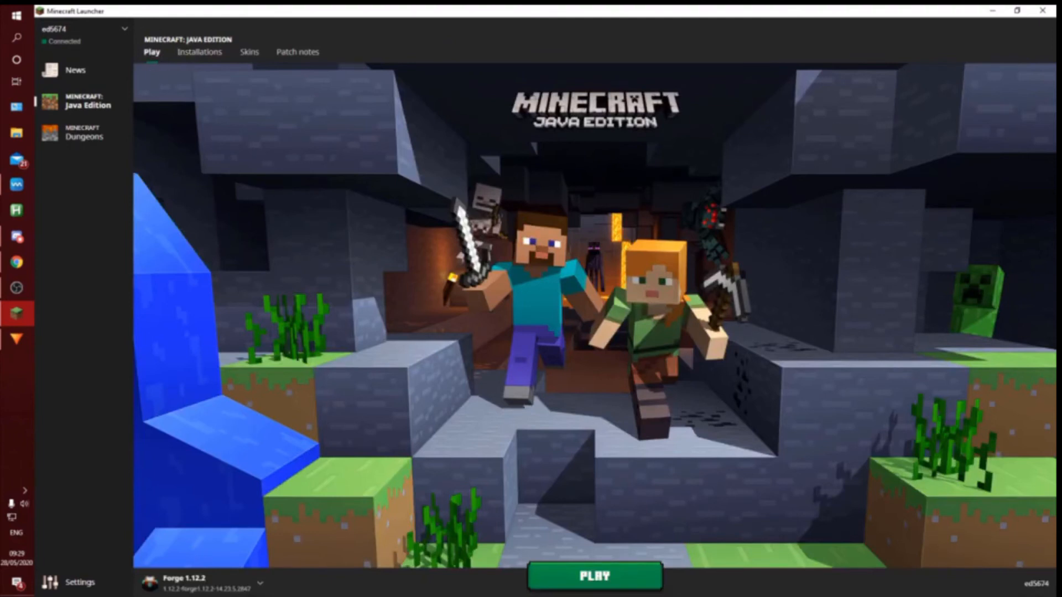
click(260, 583)
scroll(209, 494, down, 3)
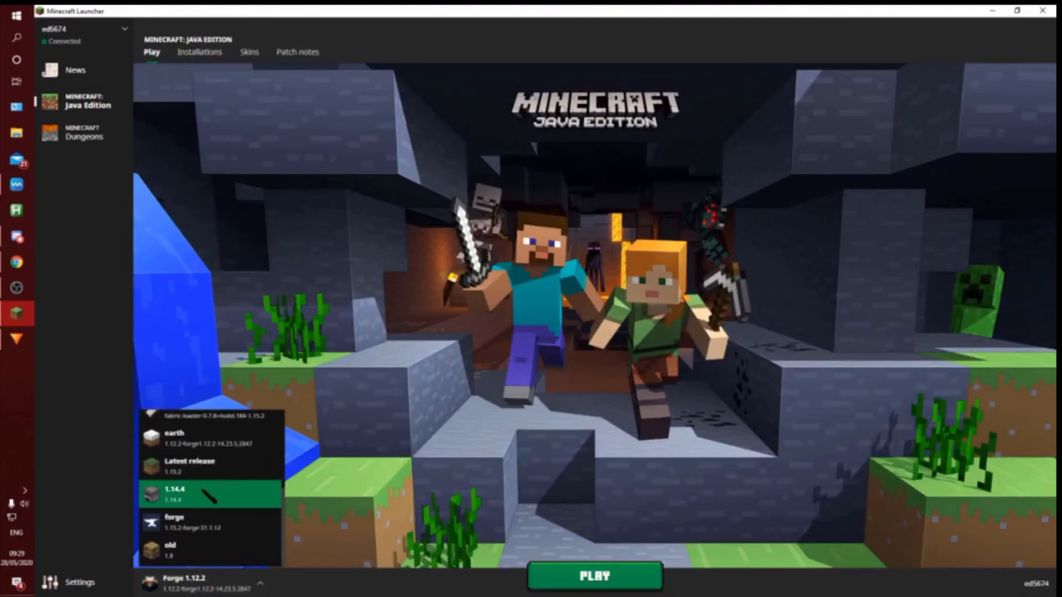
scroll(209, 495, up, 3)
scroll(209, 495, down, 3)
scroll(210, 492, up, 3)
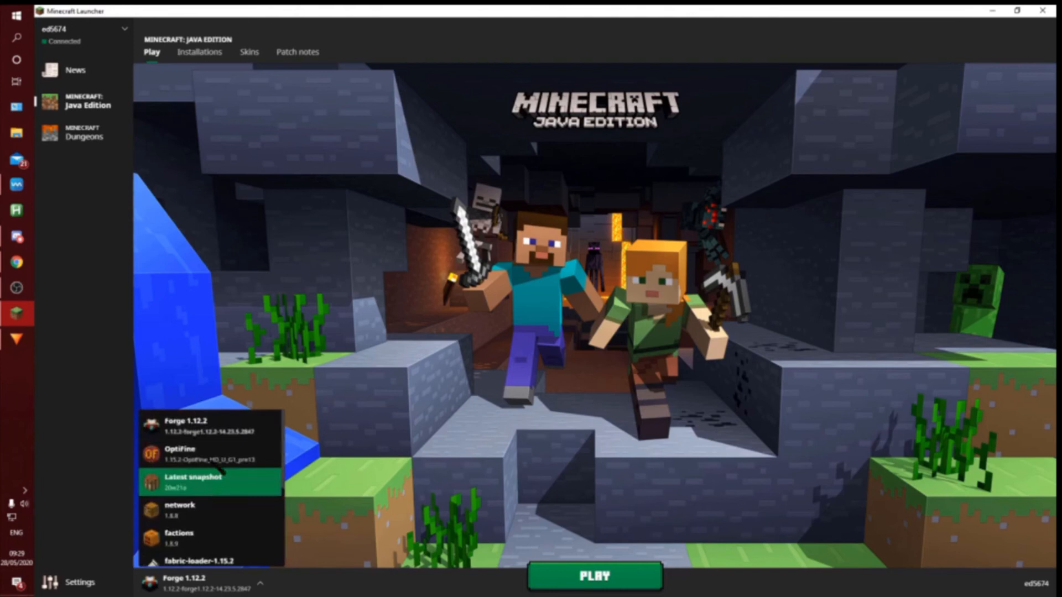
click(220, 428)
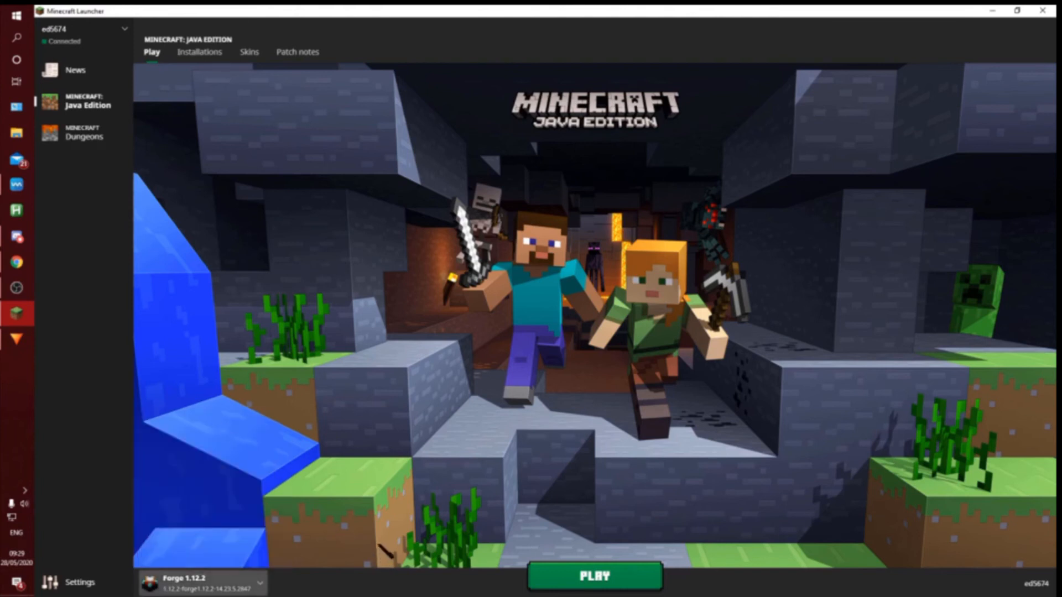
click(649, 578)
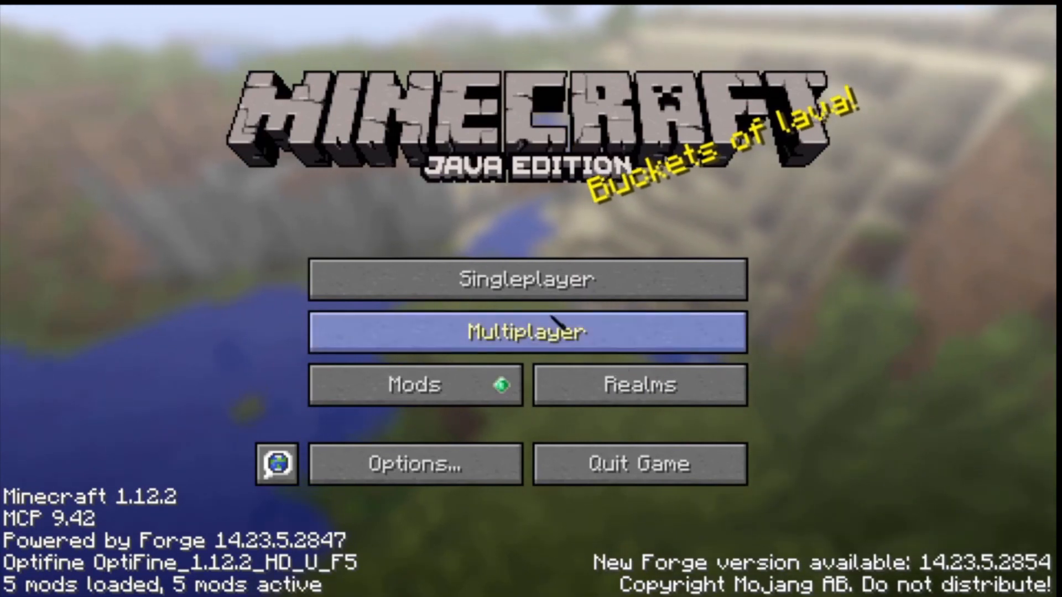
- Load the single-player world New World, examine the Just Enough Items list in the inventory and return to the game
click(570, 287)
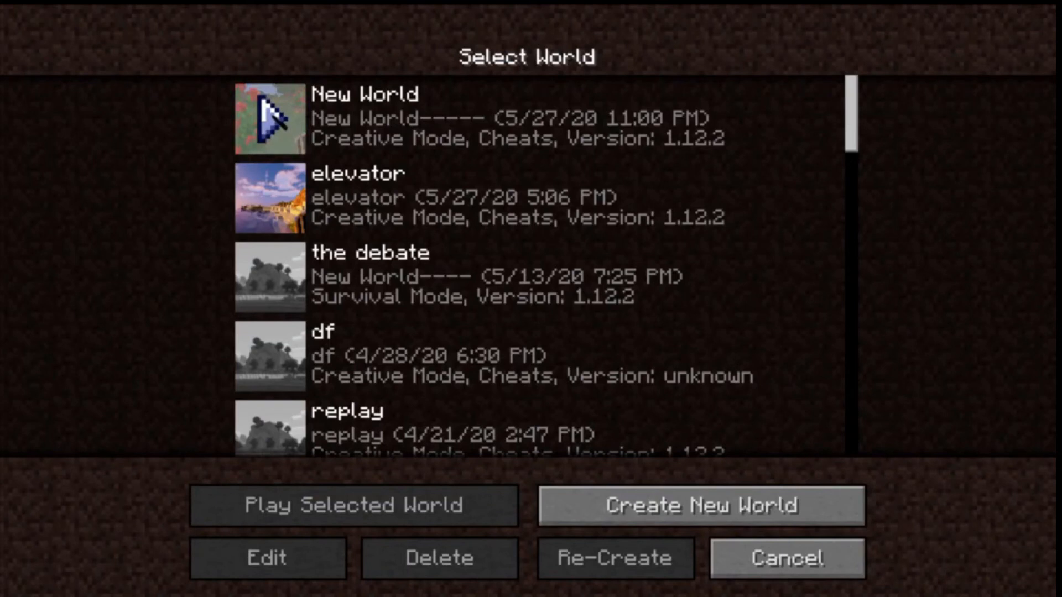
click(274, 118)
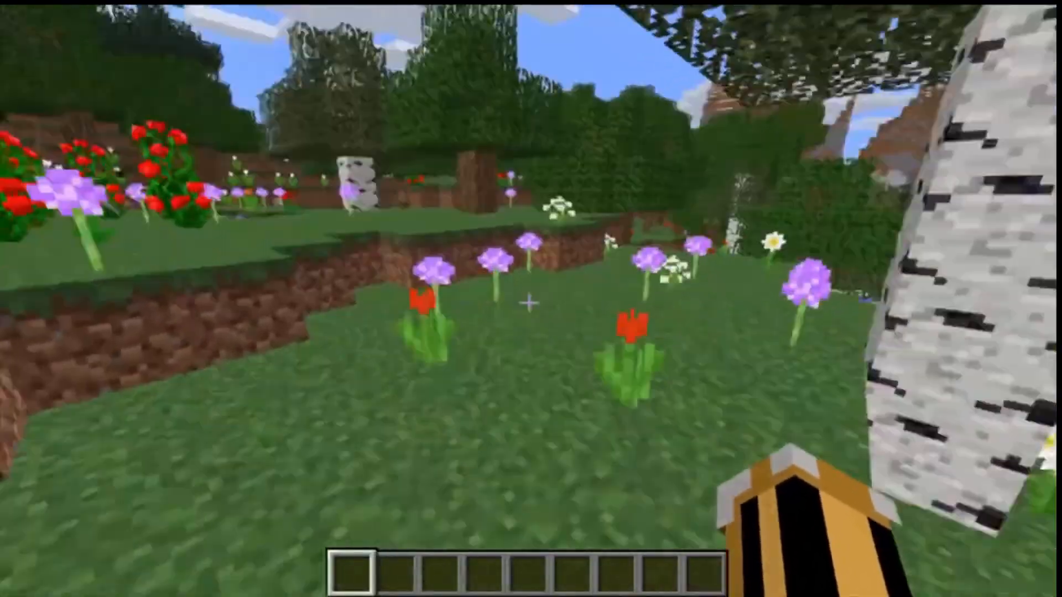
key(e)
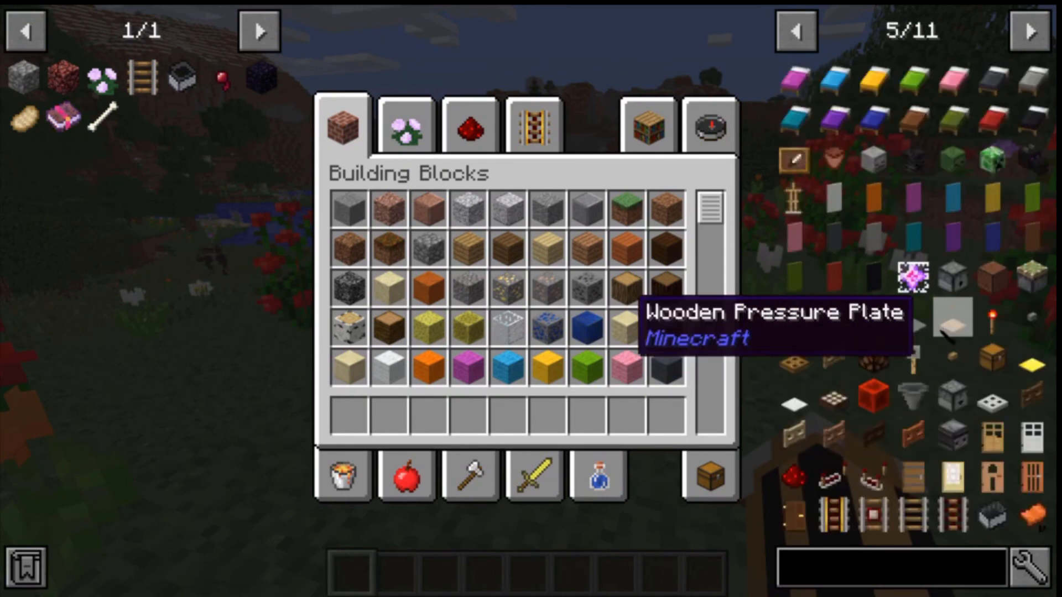
key(Escape)
key(Escape)
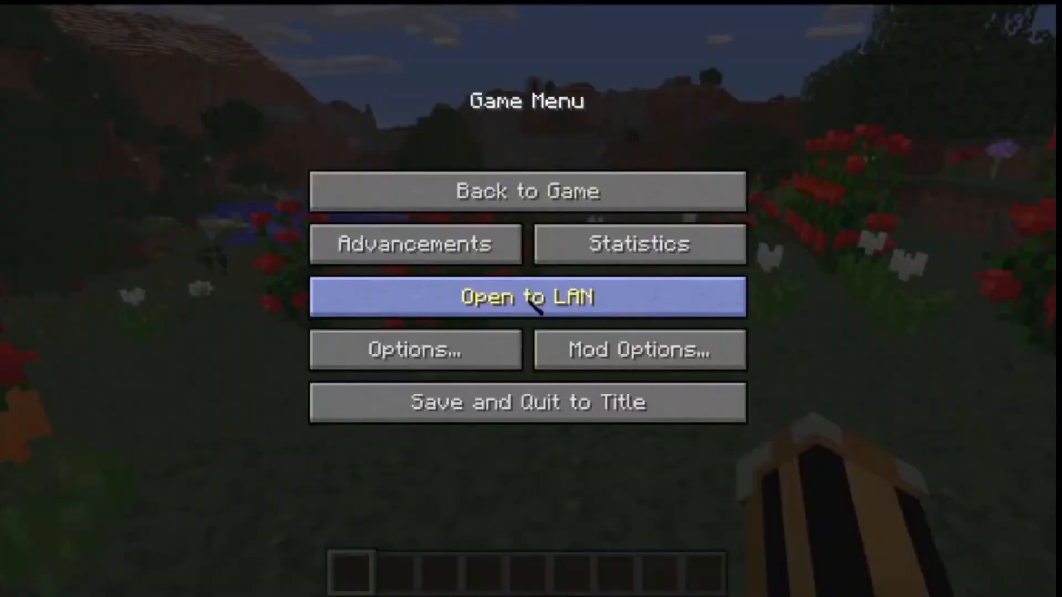
key(Escape)
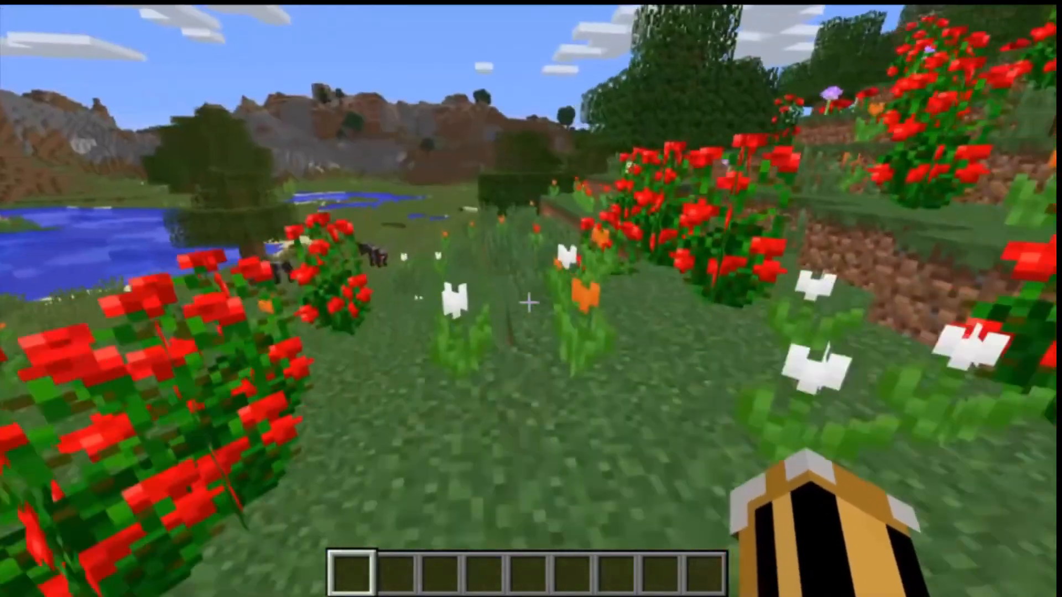
- Walk forward through the flower forest to a birch tree and switch to the front-facing third-person view
key(w)
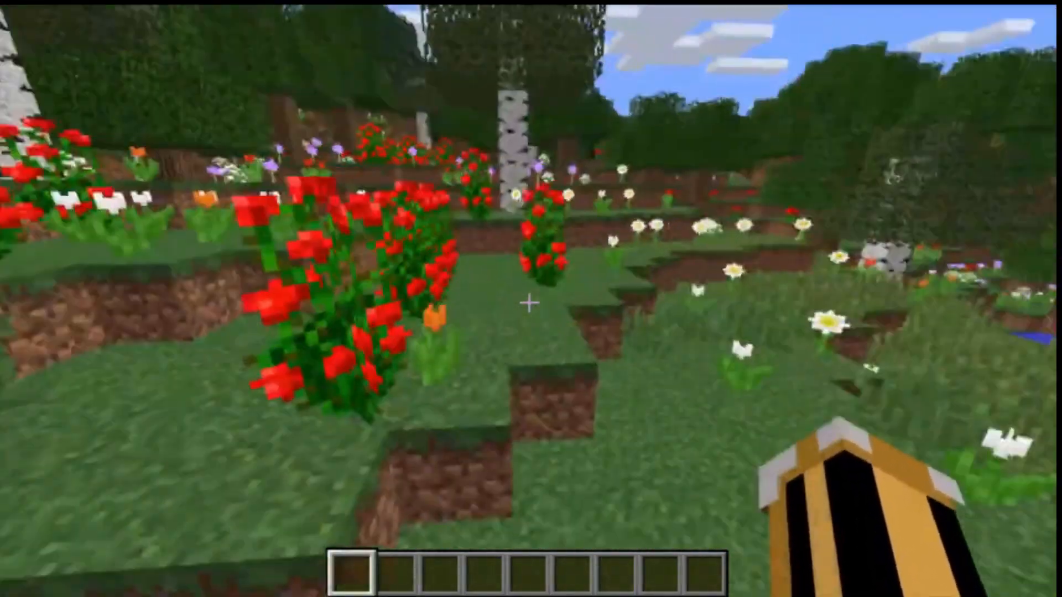
key(w)
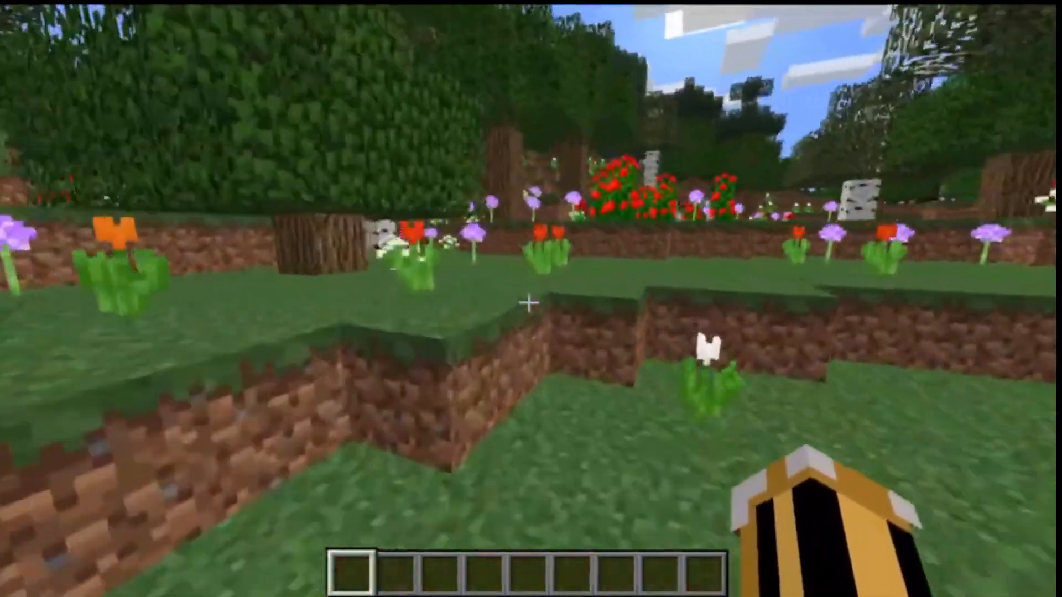
key(w)
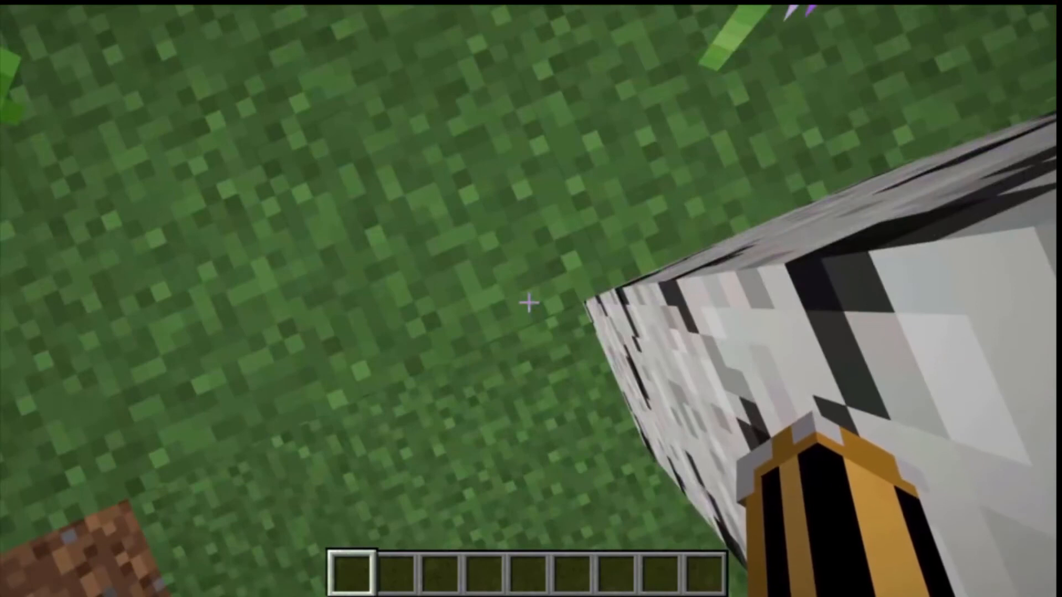
key(F5)
key(F5)
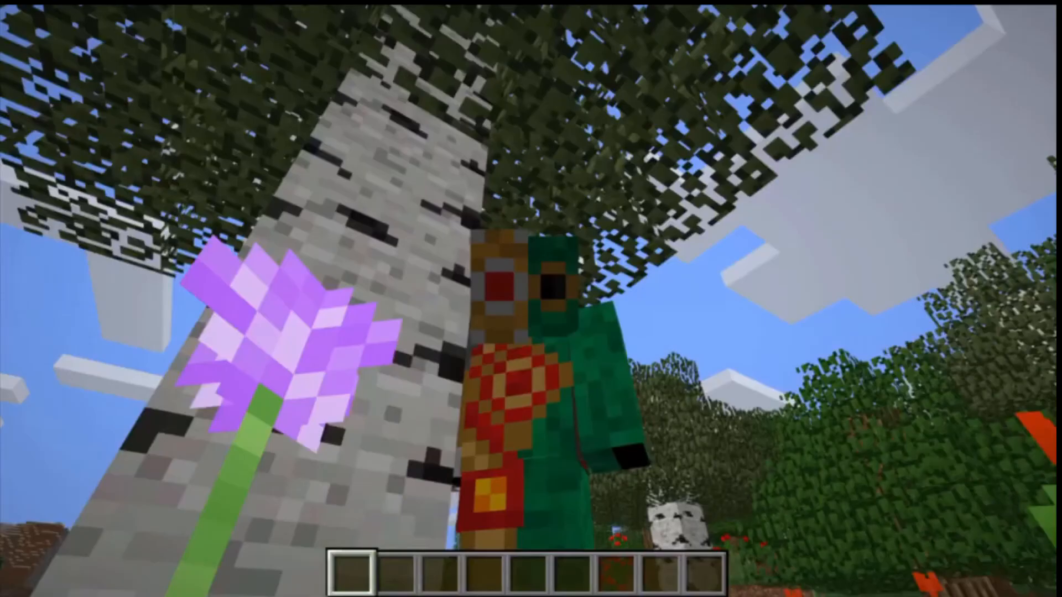